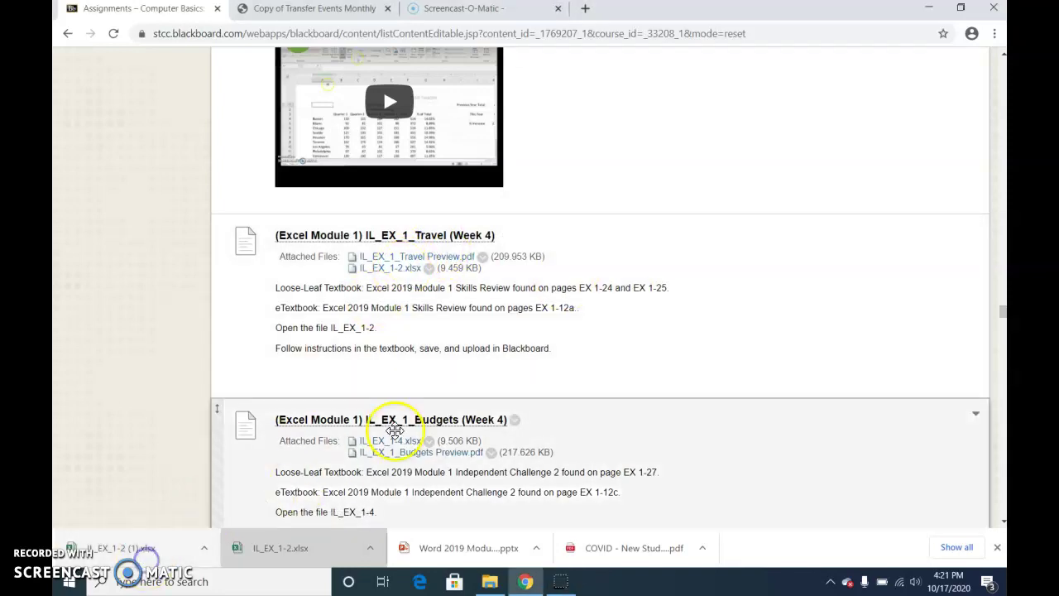
# Open the downloaded IL_EX_1-2 workbook in Excel from Chrome's downloads bar
pyautogui.click(484, 375)
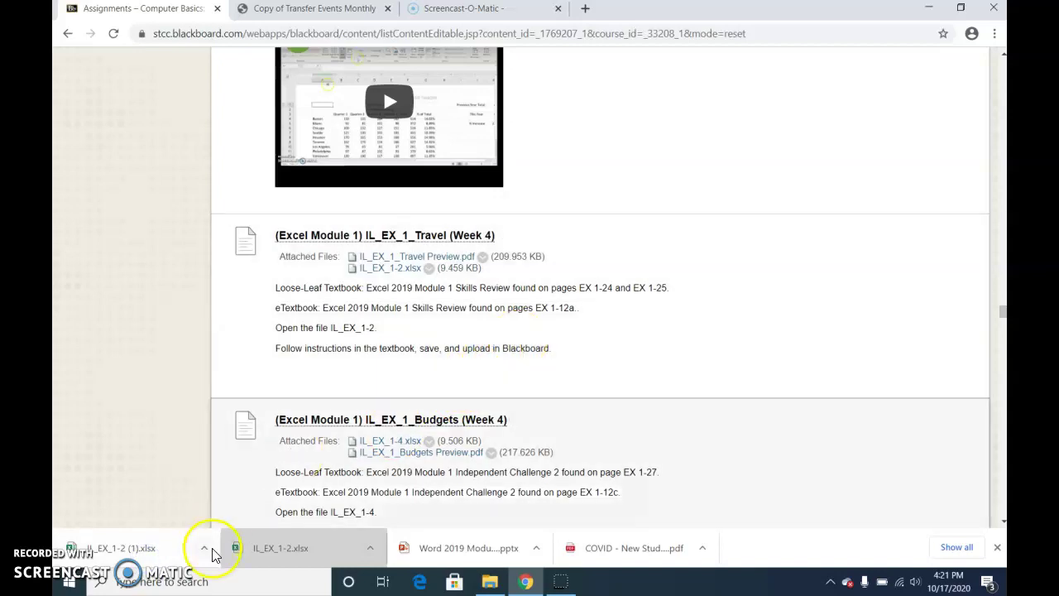
pyautogui.click(206, 550)
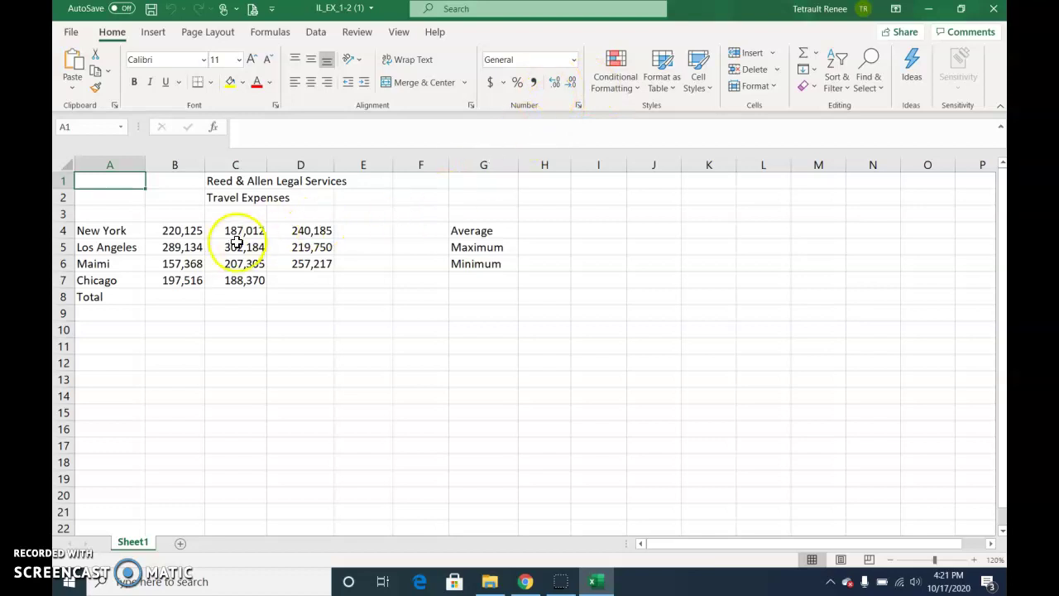
# Enter the month label Jan in B3
pyautogui.click(191, 214)
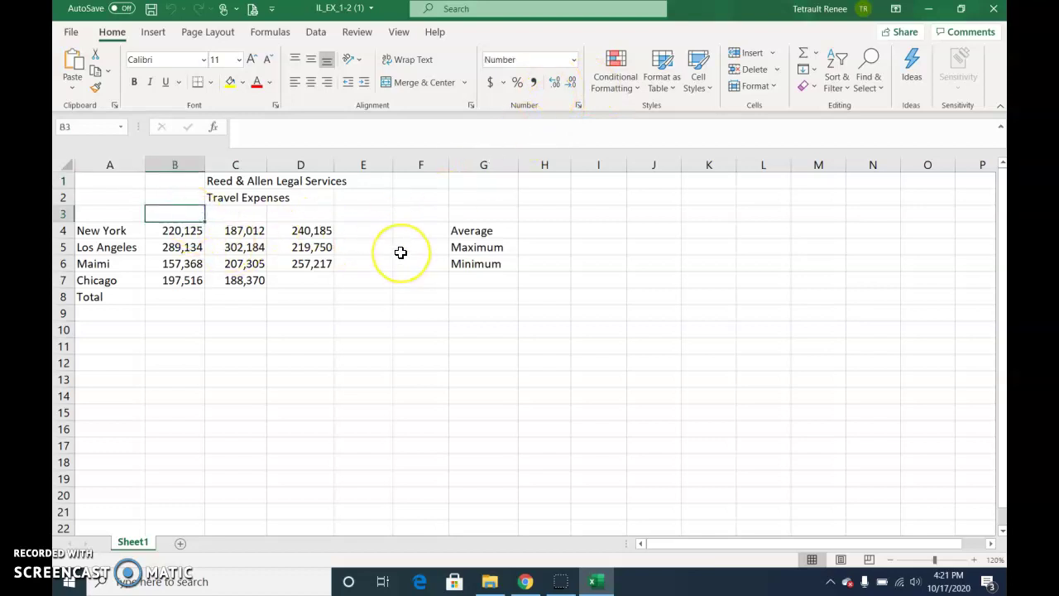
pyautogui.write('Ja')
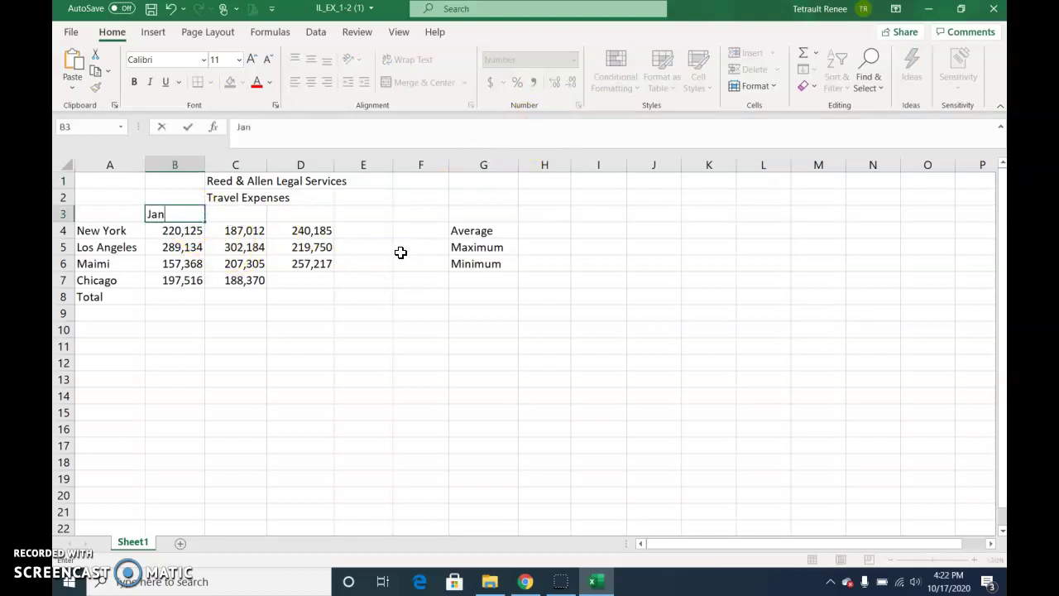
pyautogui.write('n')
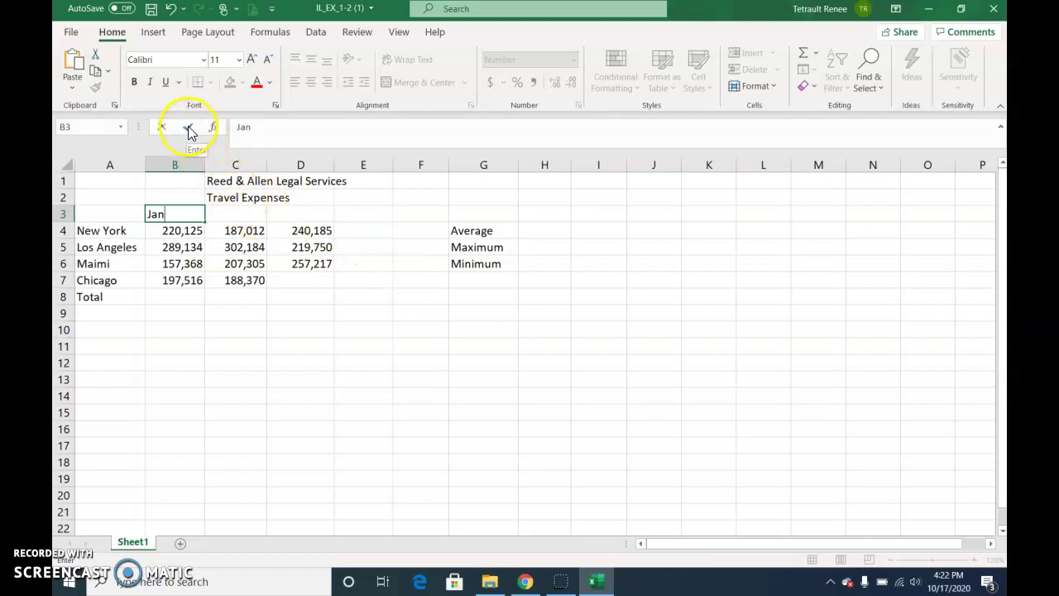
pyautogui.click(188, 128)
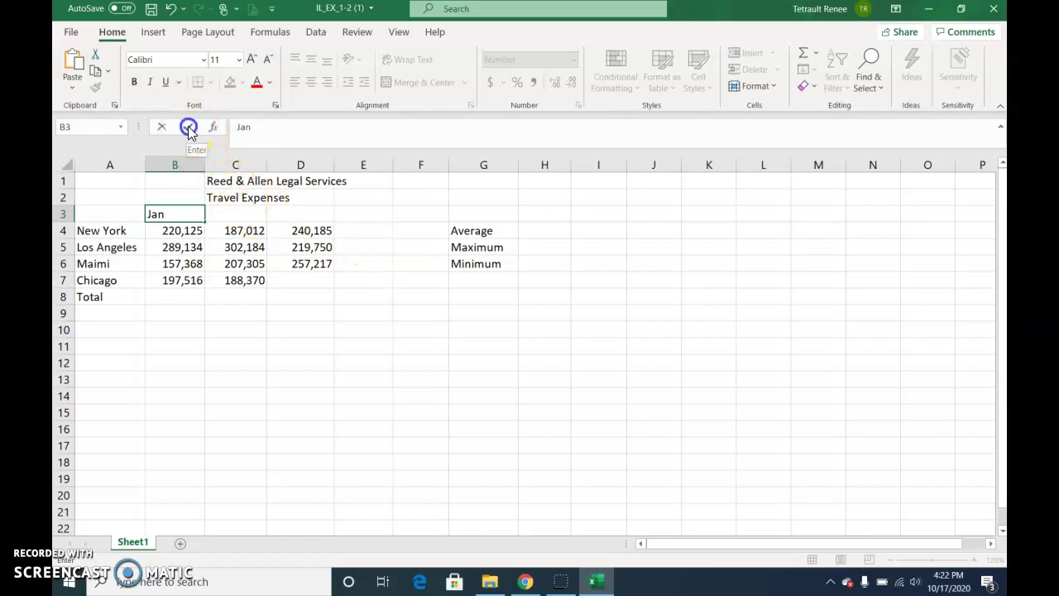
# Enter Chicago's missing March amount 202,497 in D7
pyautogui.click(318, 282)
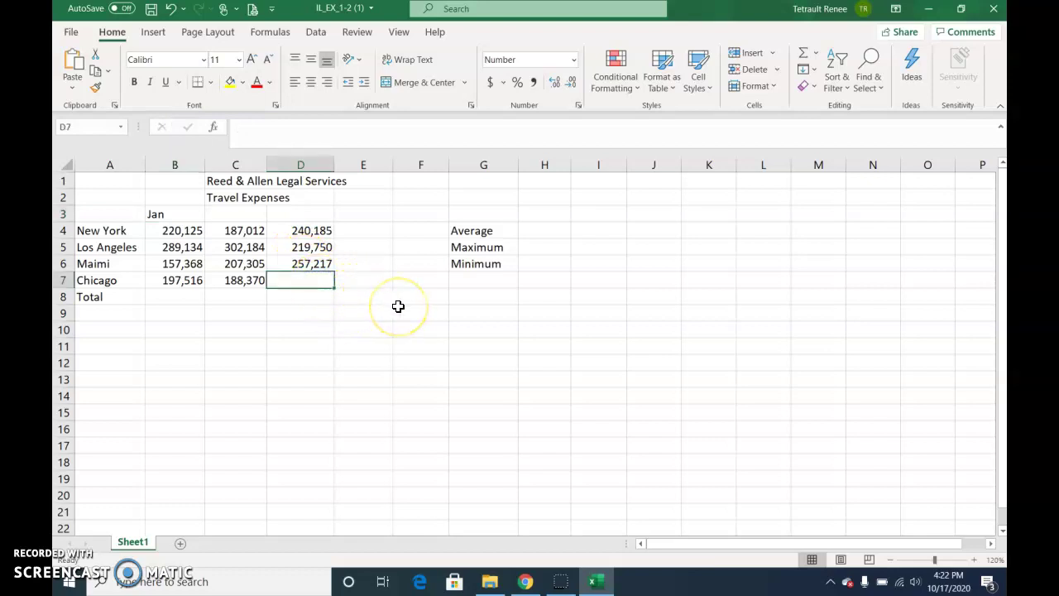
pyautogui.write('202497')
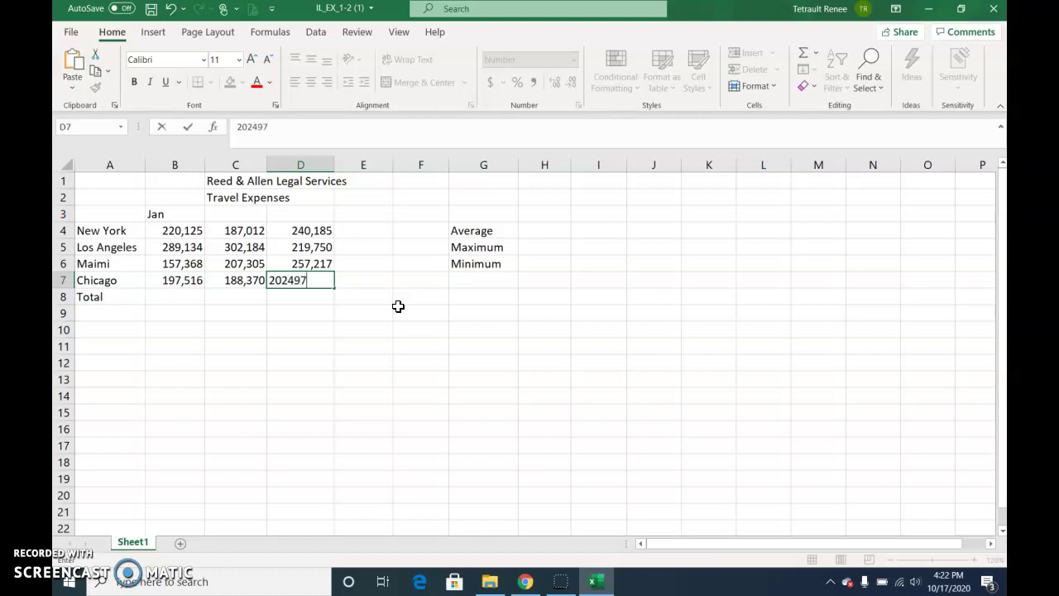
pyautogui.click(382, 312)
pyautogui.press('Return')
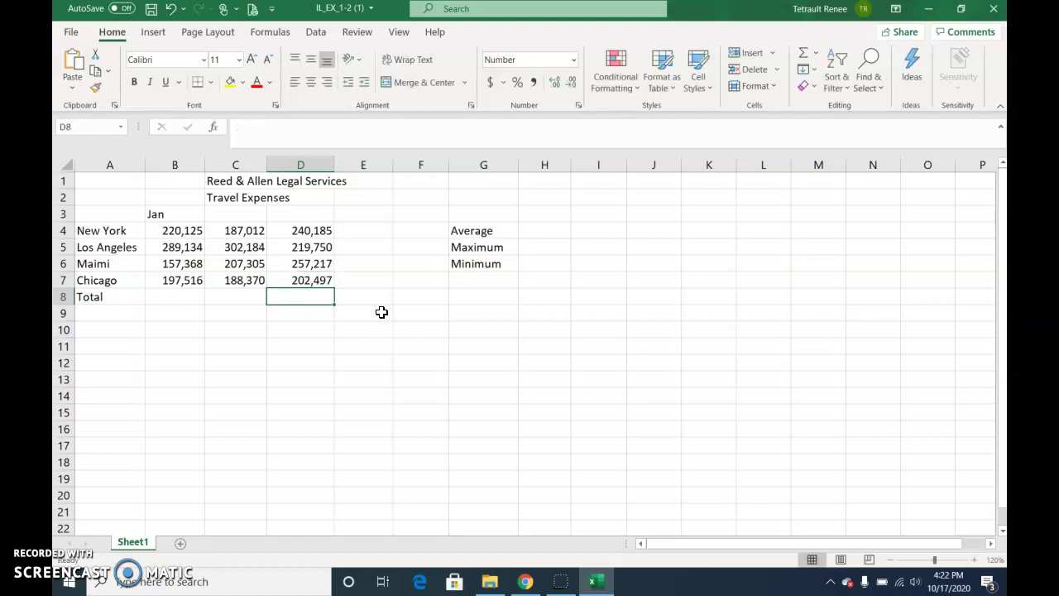
# AutoFill Feb and Mar into C3:D3 and correct the city name Maimi to Miami in A6
pyautogui.click(192, 217)
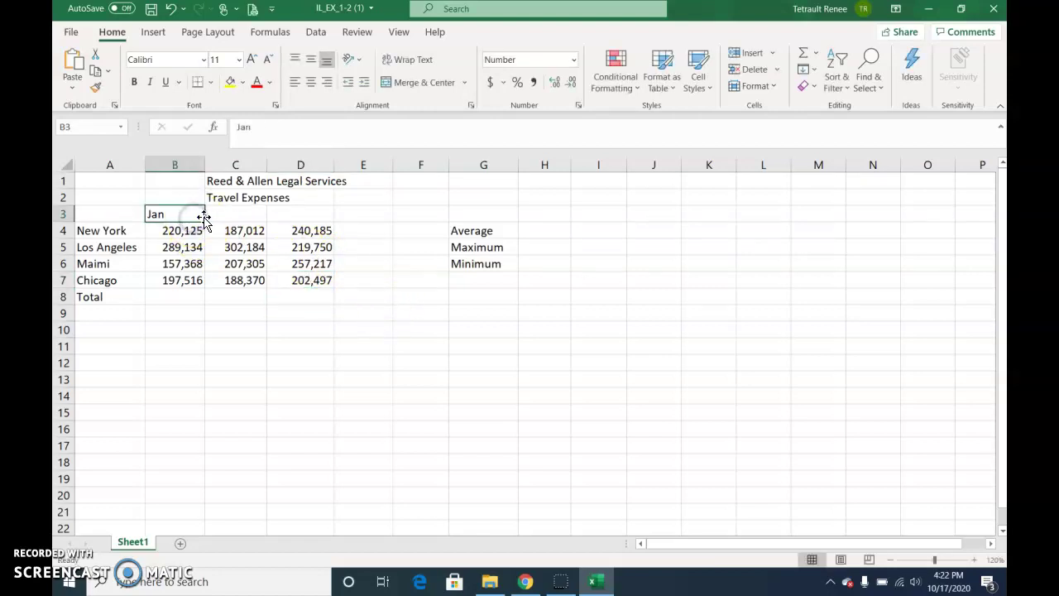
pyautogui.moveTo(204, 218); pyautogui.dragTo(312, 221)
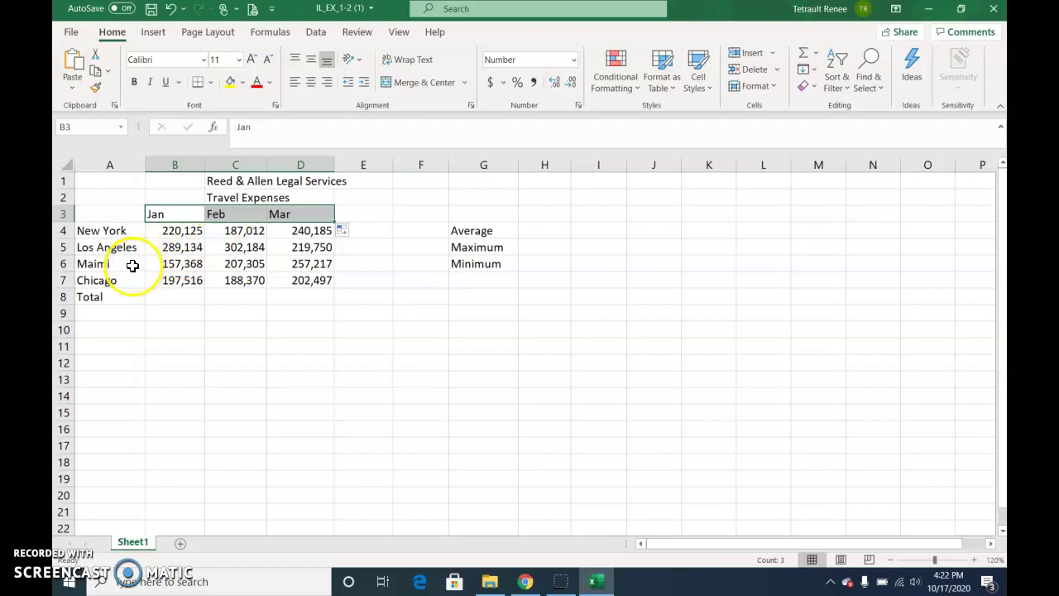
pyautogui.click(110, 263)
pyautogui.doubleClick(106, 263)
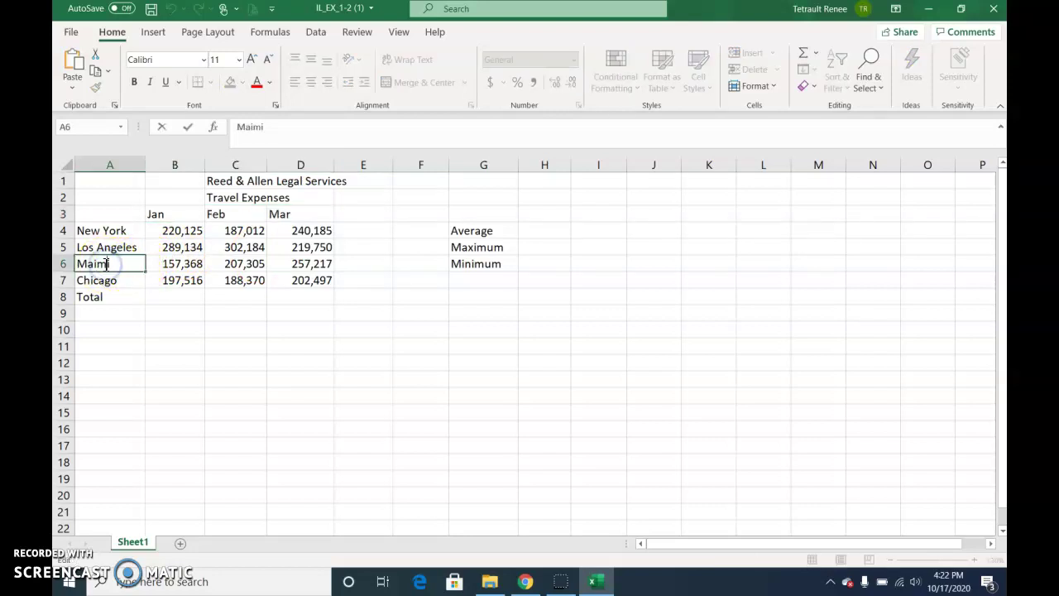
pyautogui.click(124, 295)
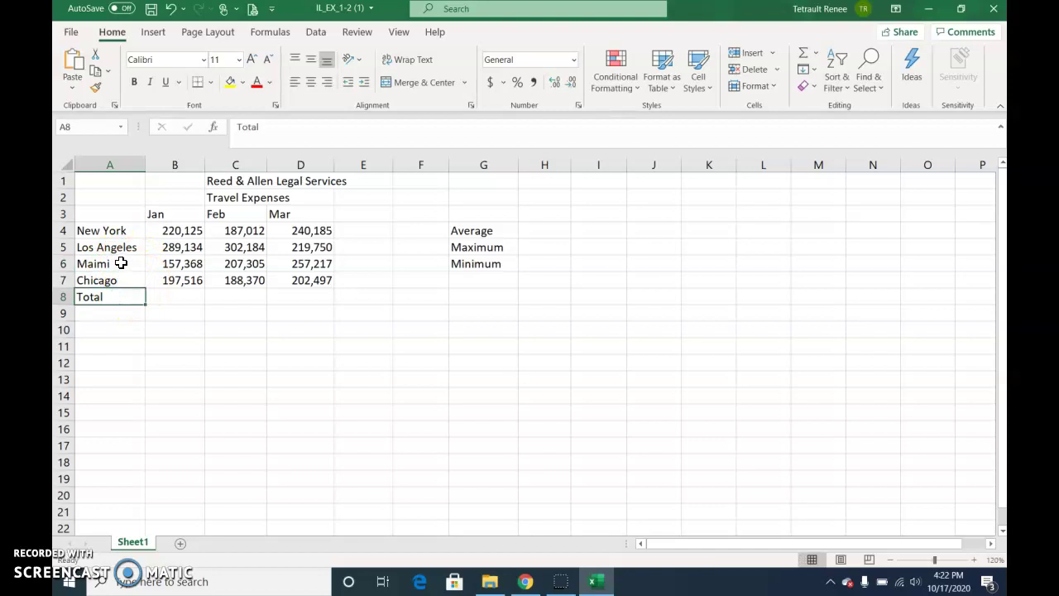
pyautogui.click(121, 263)
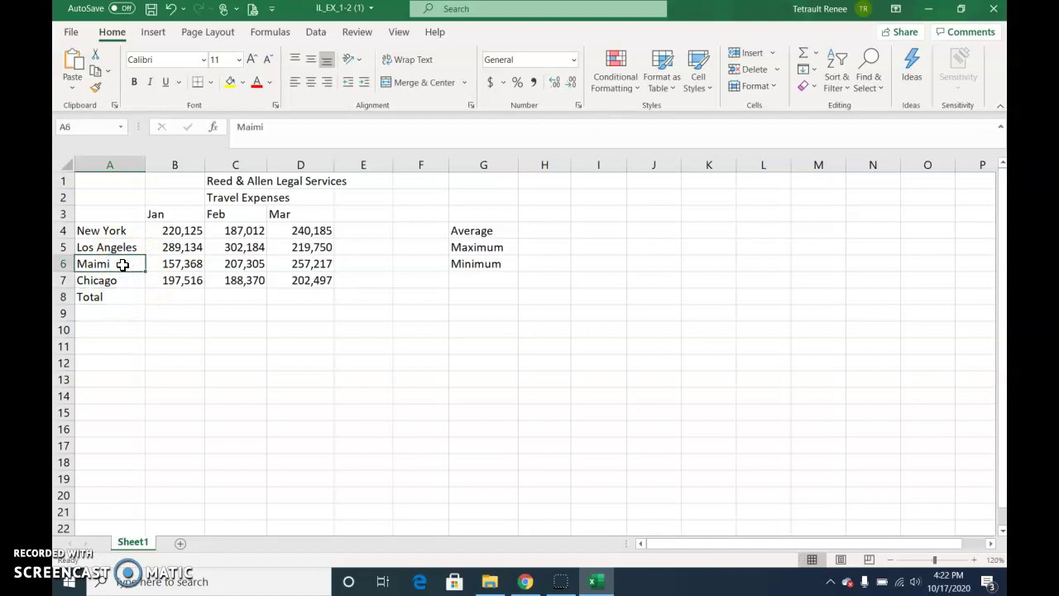
pyautogui.doubleClick(122, 263)
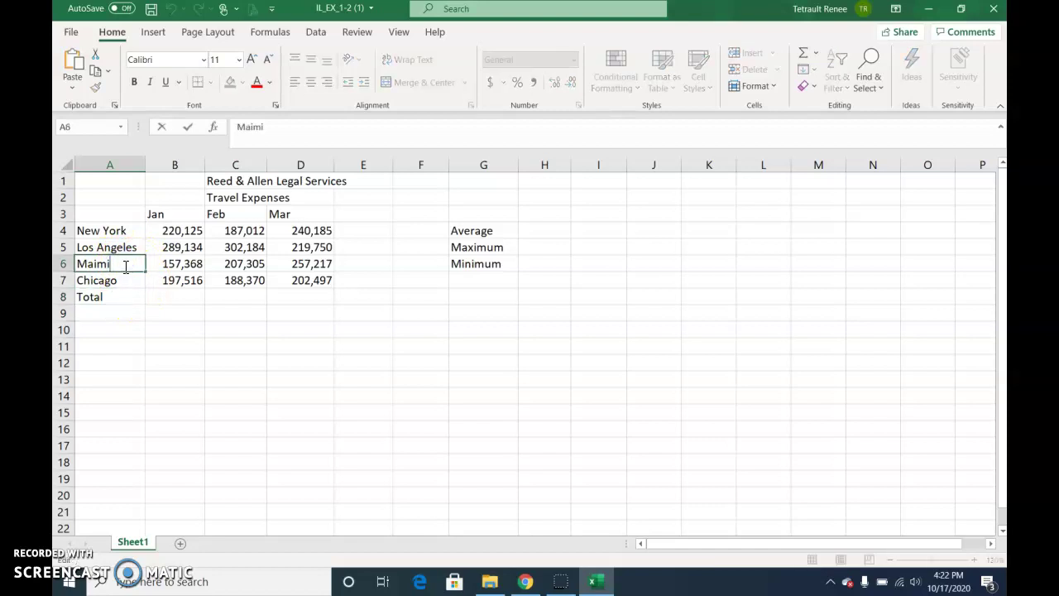
pyautogui.click(171, 284)
pyautogui.write('i')
pyautogui.press('Delete')
pyautogui.press('Return')
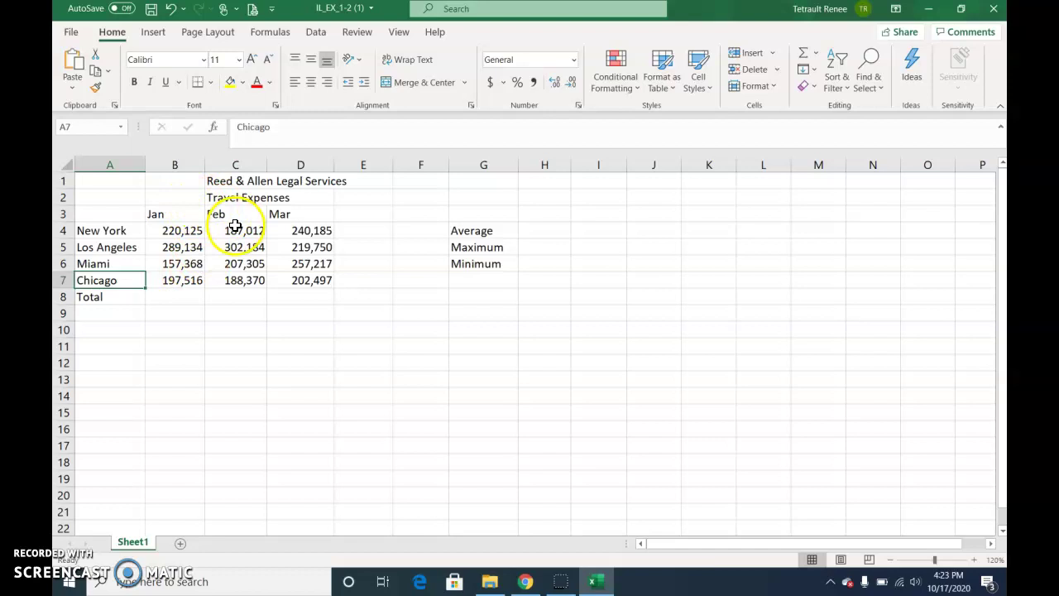
# Correct Chicago's February amount in C7 from 188,370 to 188,270
pyautogui.click(240, 281)
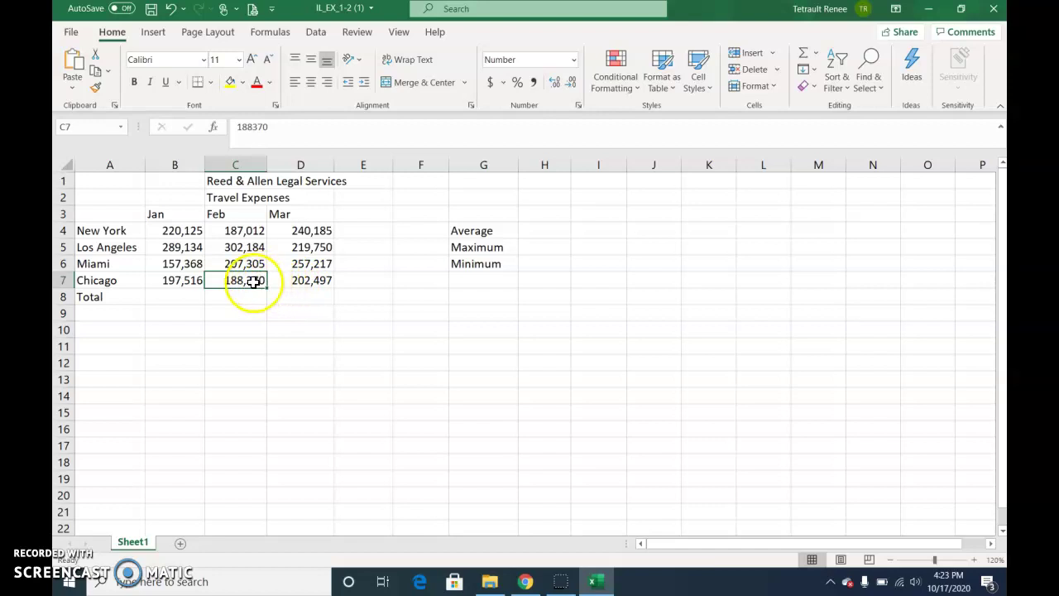
pyautogui.doubleClick(253, 281)
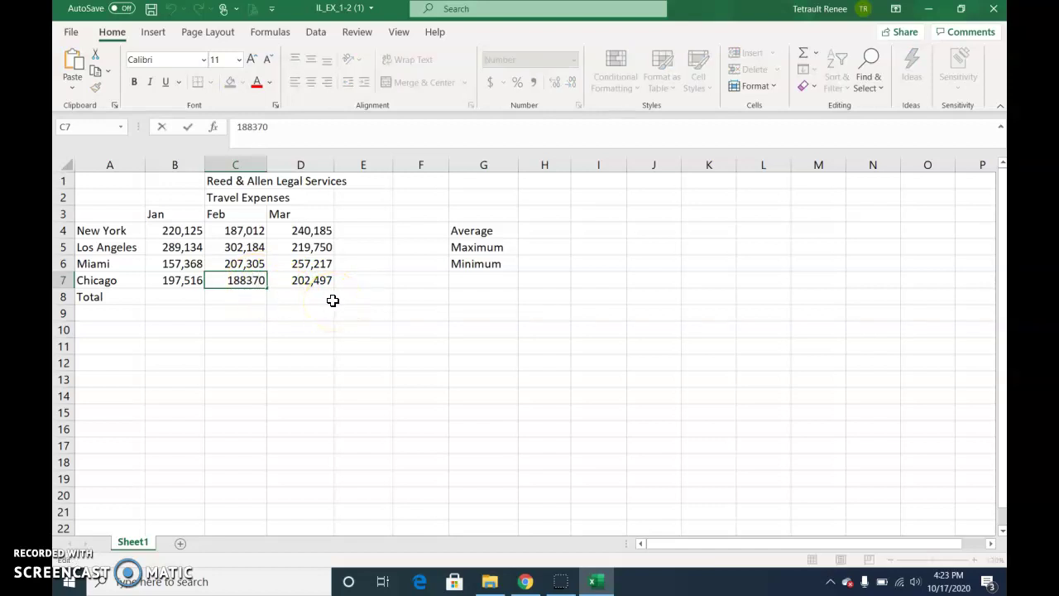
pyautogui.press('BackSpace')
pyautogui.write('2')
pyautogui.press('Return')
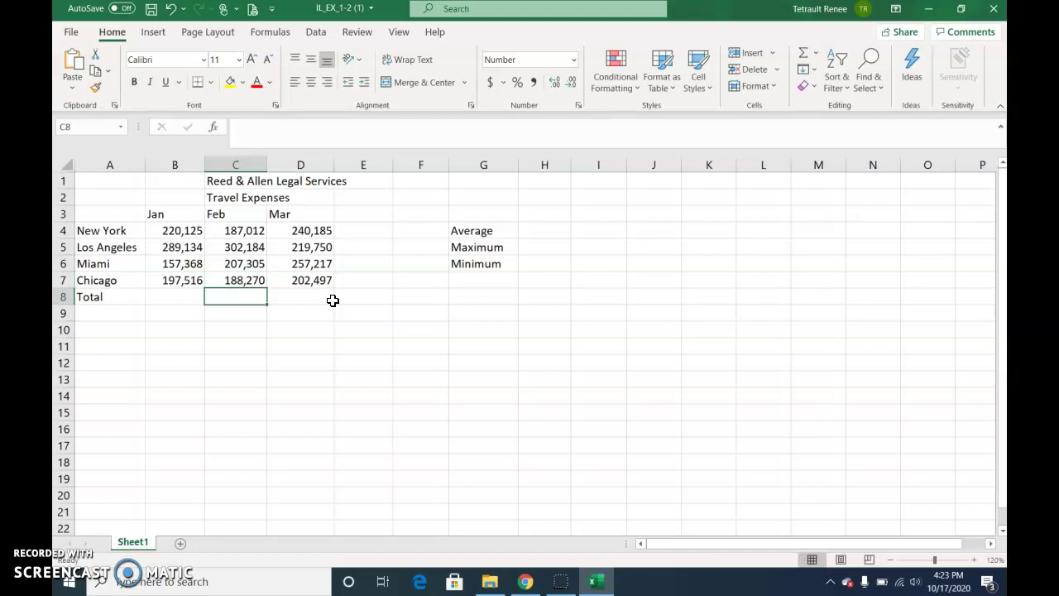
# Enter the student's full name in A17
pyautogui.click(120, 448)
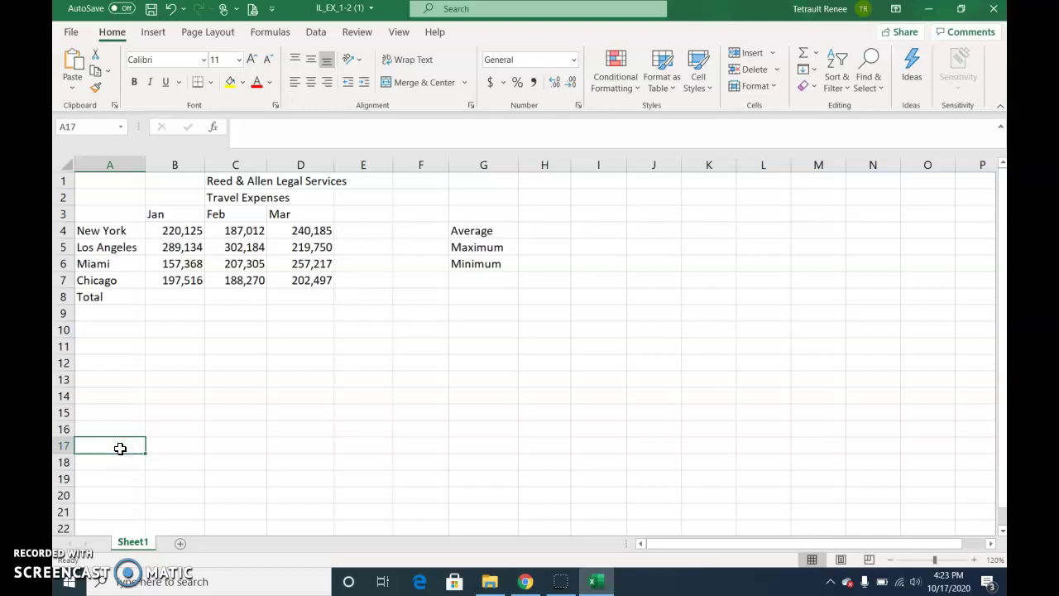
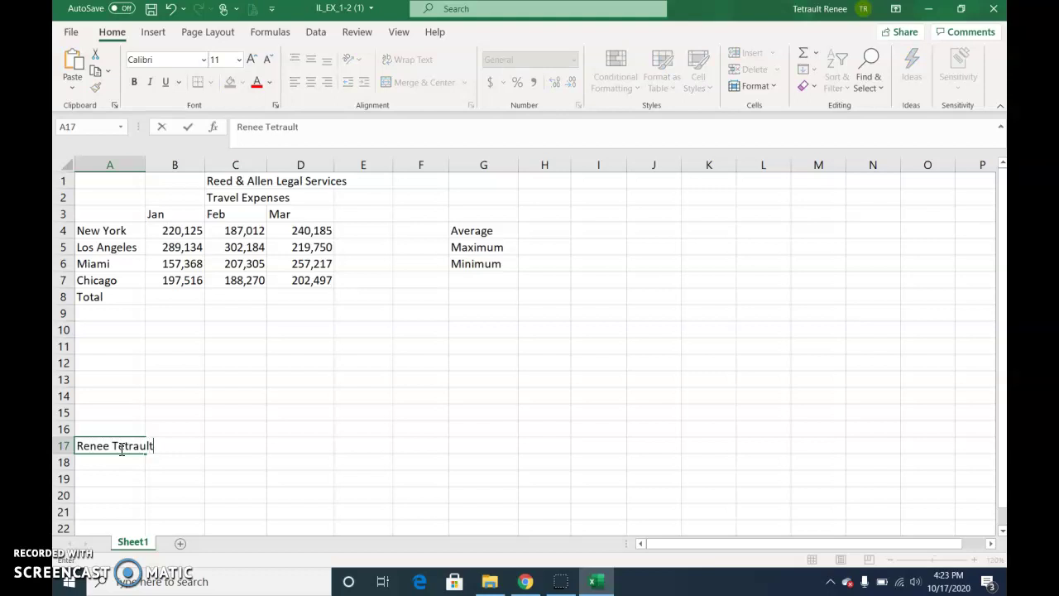
pyautogui.press('Return')
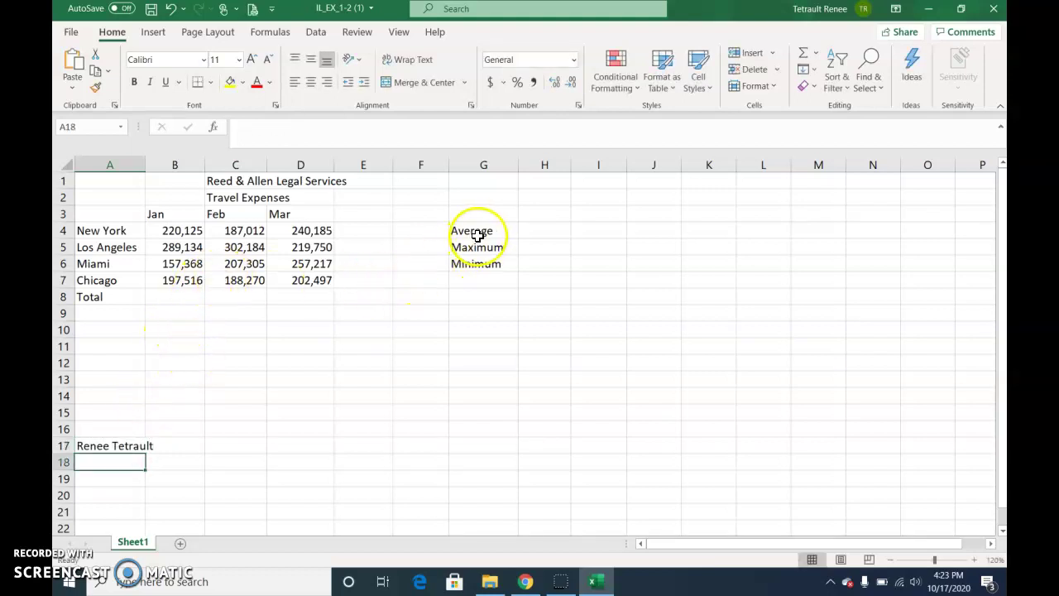
# Copy the Average, Maximum, Minimum labels from G4:G6 to A10:A12, then undo those changes
pyautogui.moveTo(483, 229); pyautogui.dragTo(488, 263)
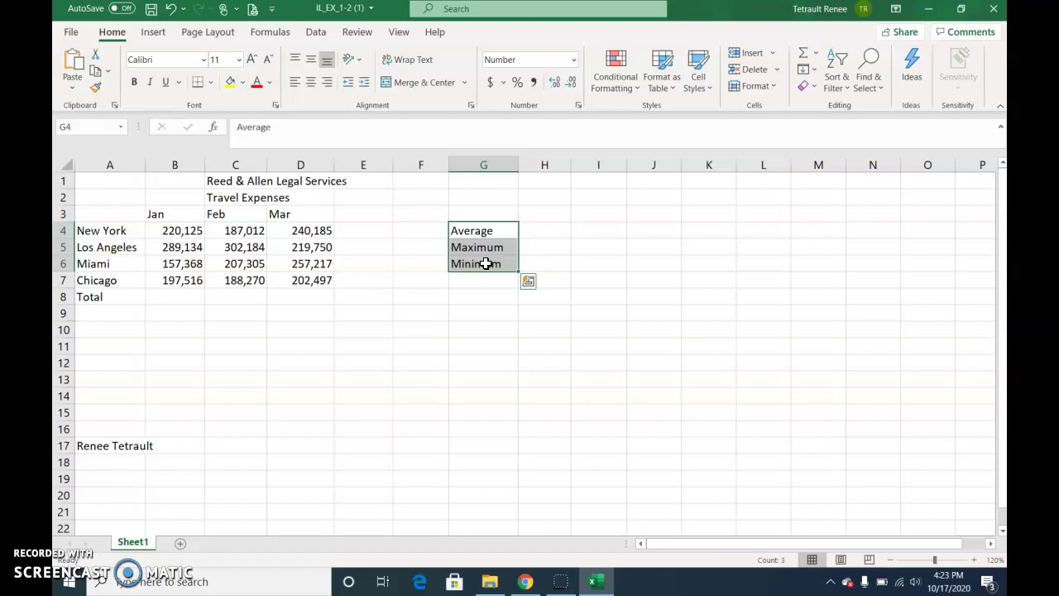
pyautogui.click(97, 74)
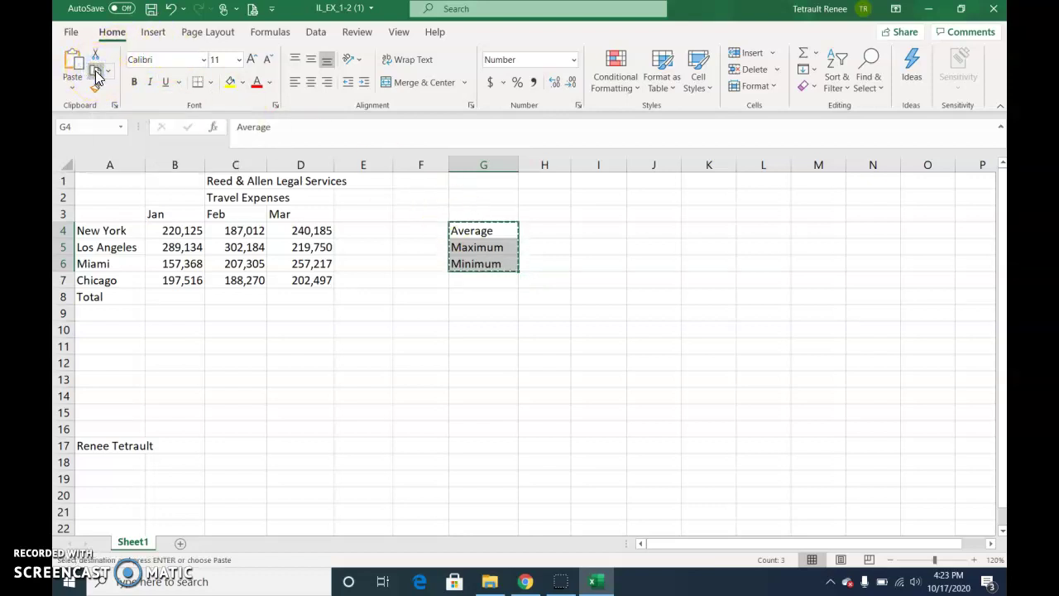
pyautogui.click(121, 332)
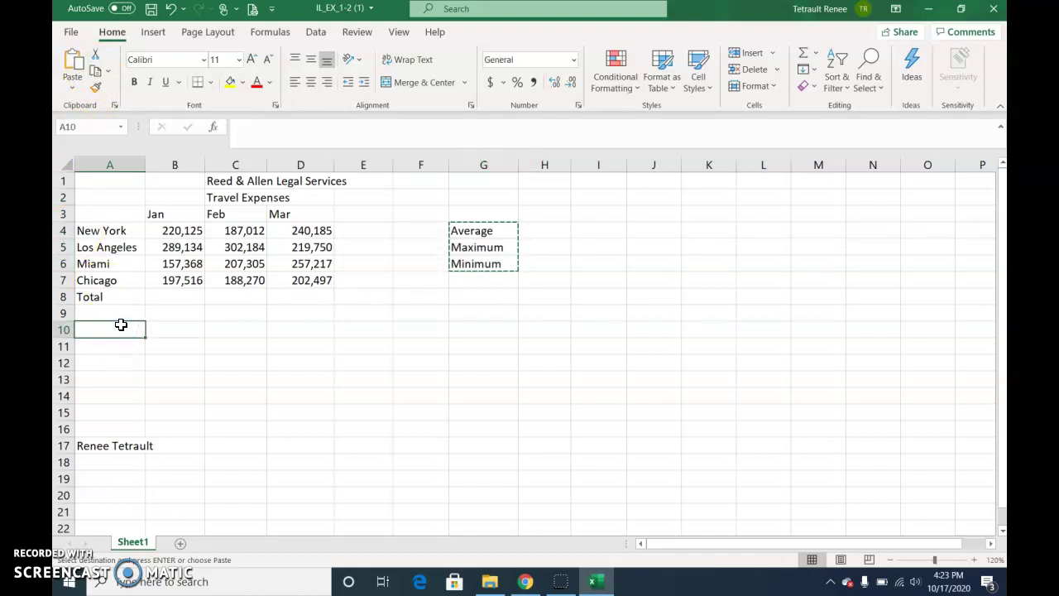
pyautogui.click(71, 62)
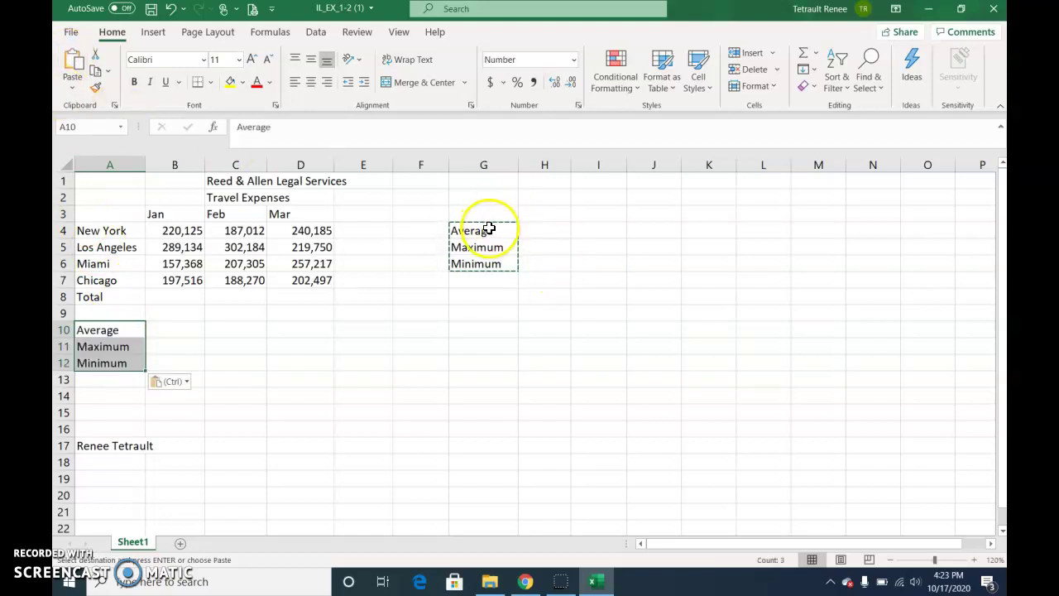
pyautogui.moveTo(489, 228); pyautogui.dragTo(487, 261)
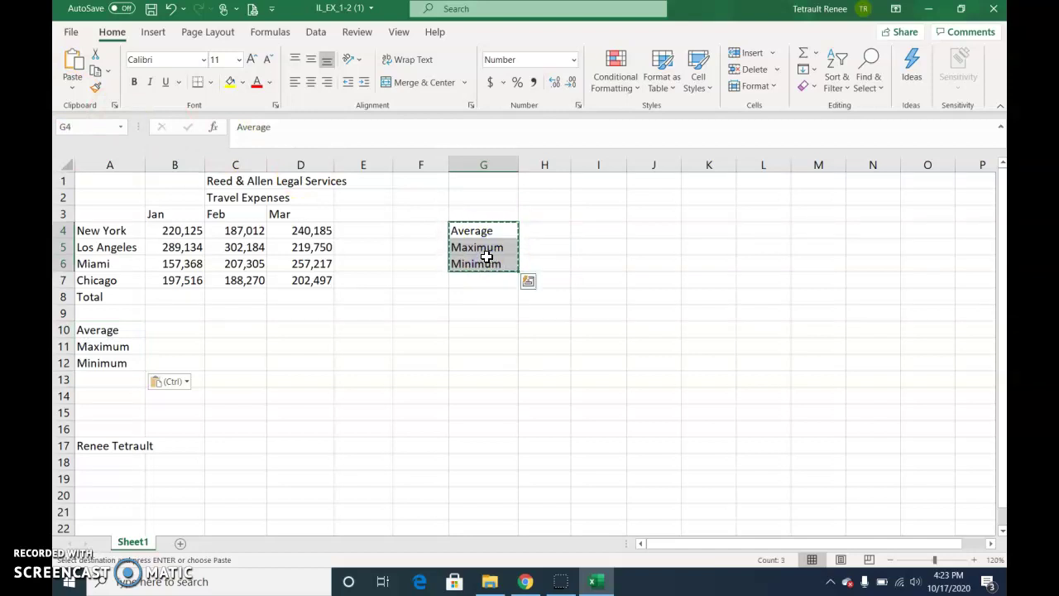
pyautogui.press('Delete')
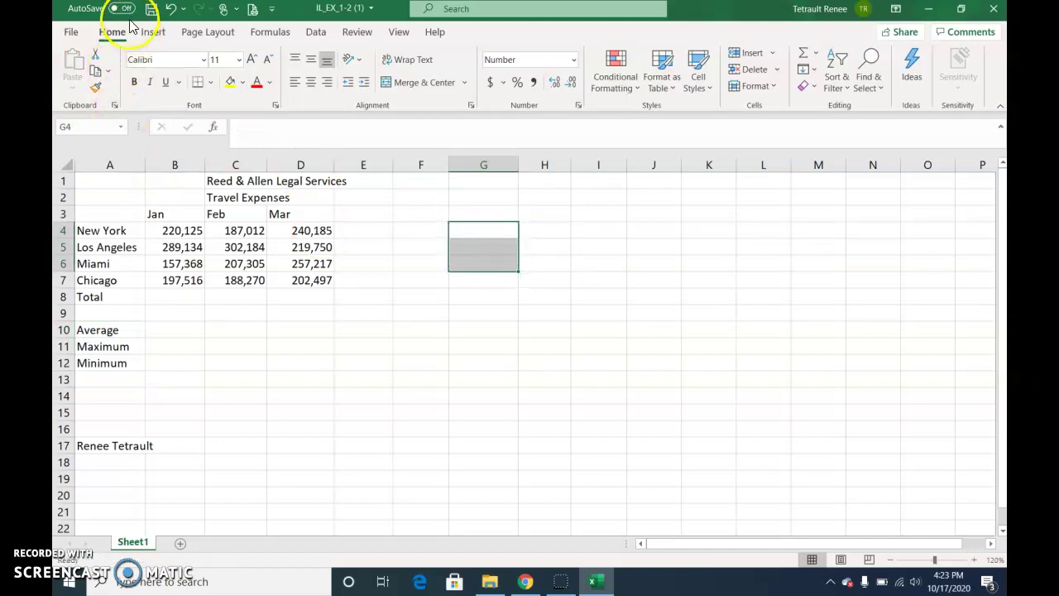
pyautogui.click(169, 10)
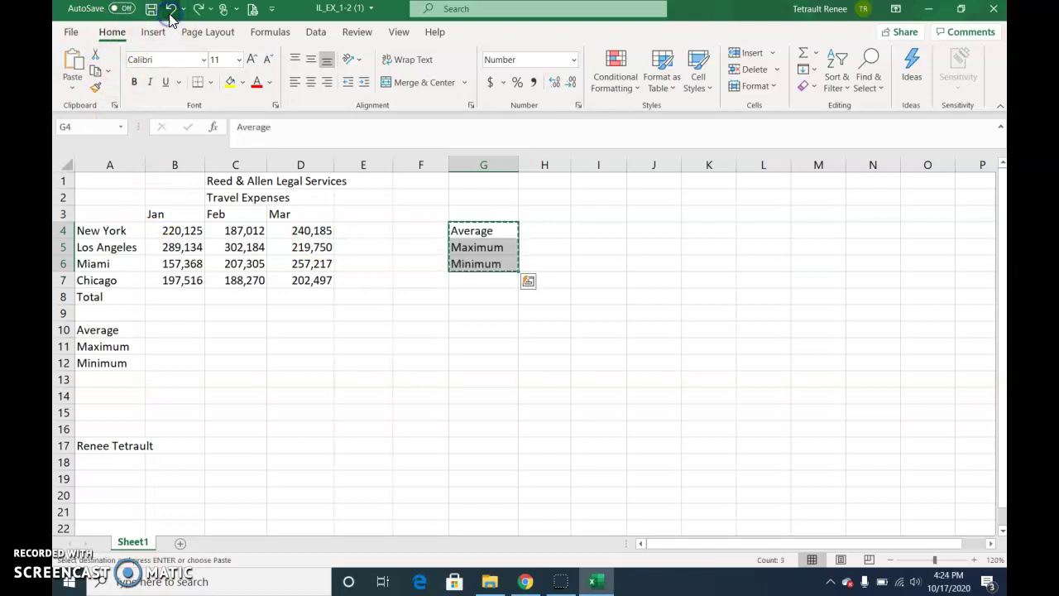
pyautogui.click(170, 11)
pyautogui.click(169, 12)
# Move the Average, Maximum and Minimum labels from G4:G6 into A10:A12
pyautogui.click(517, 268)
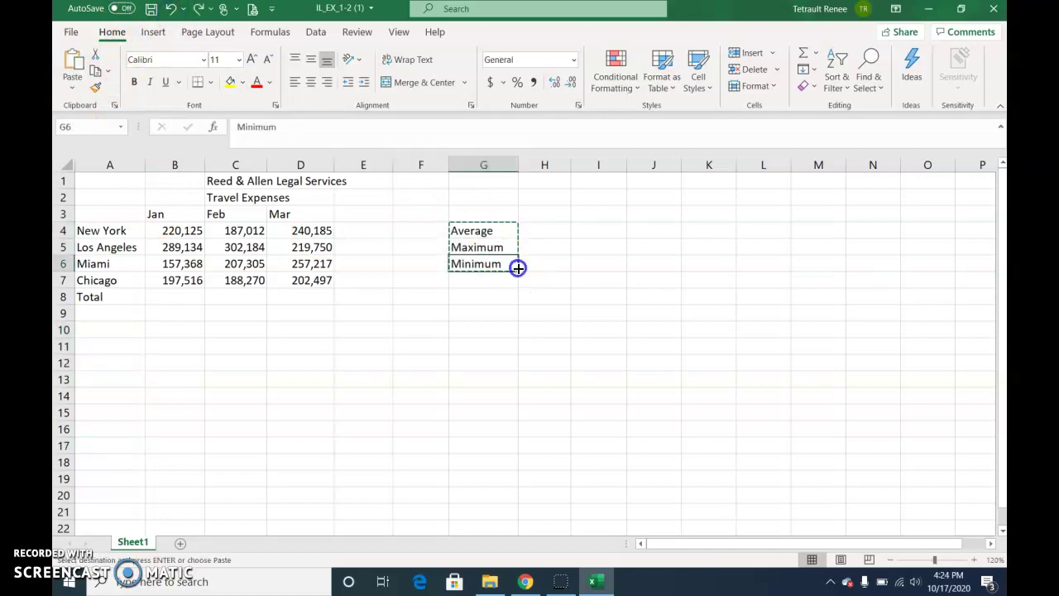
pyautogui.press('Escape')
pyautogui.moveTo(471, 221); pyautogui.dragTo(475, 262)
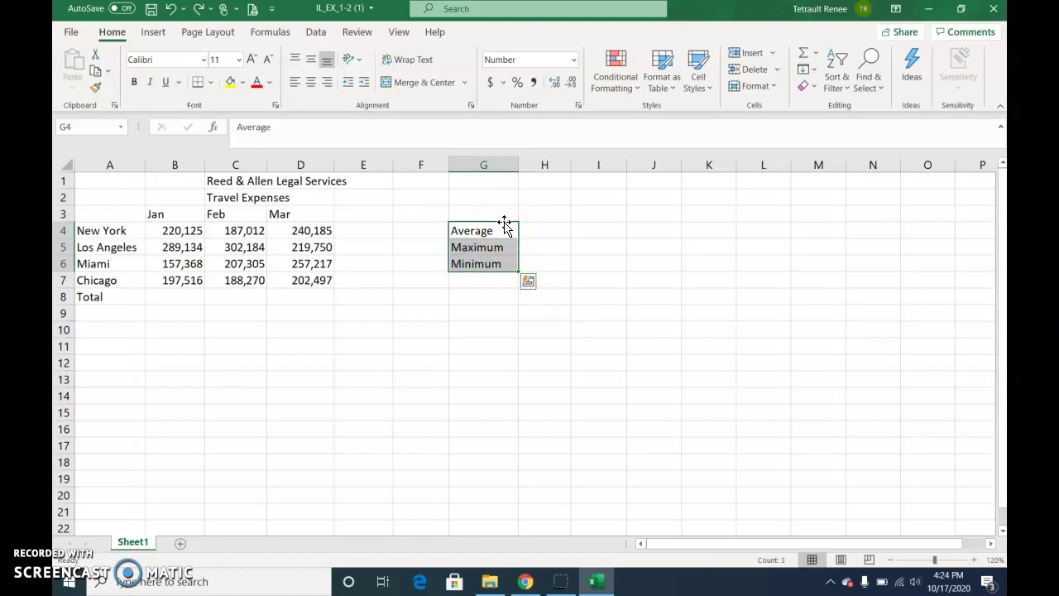
pyautogui.moveTo(505, 223); pyautogui.dragTo(114, 329)
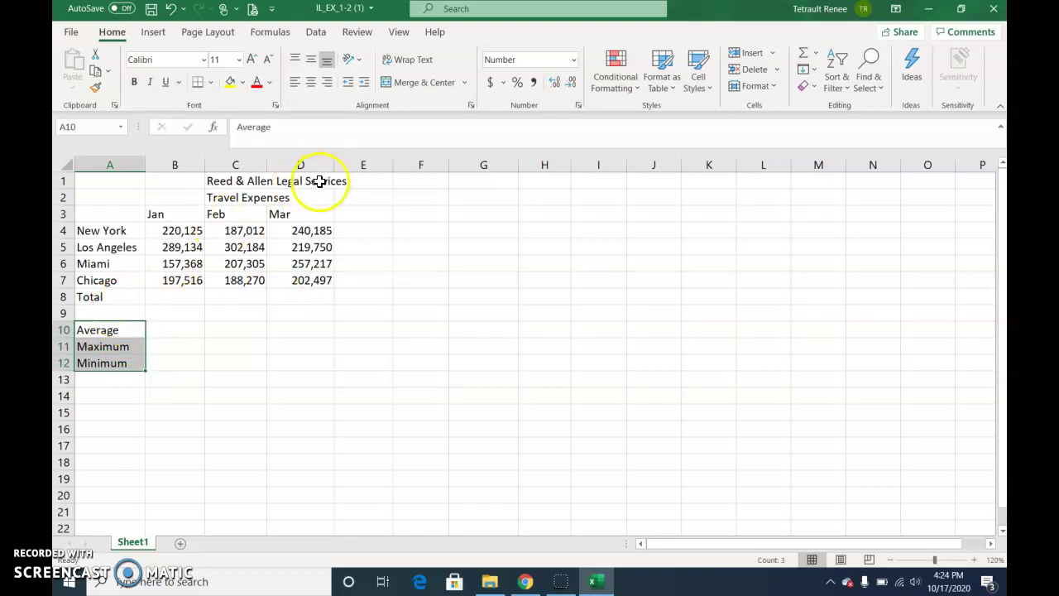
# Copy the Total label from A8 into E3 as the column heading
pyautogui.click(112, 296)
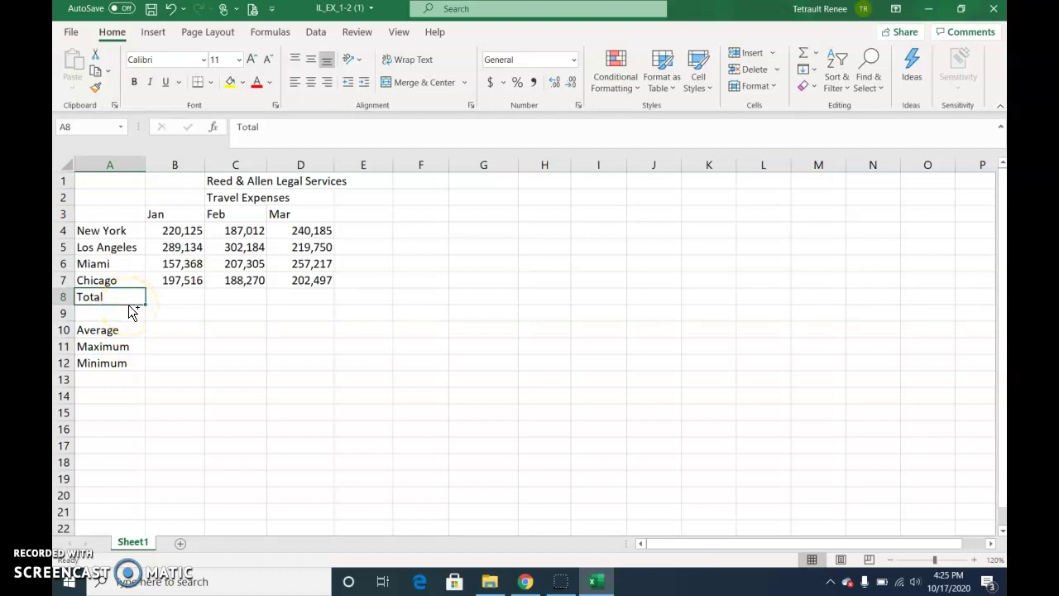
pyautogui.moveTo(129, 308); pyautogui.dragTo(130, 308)
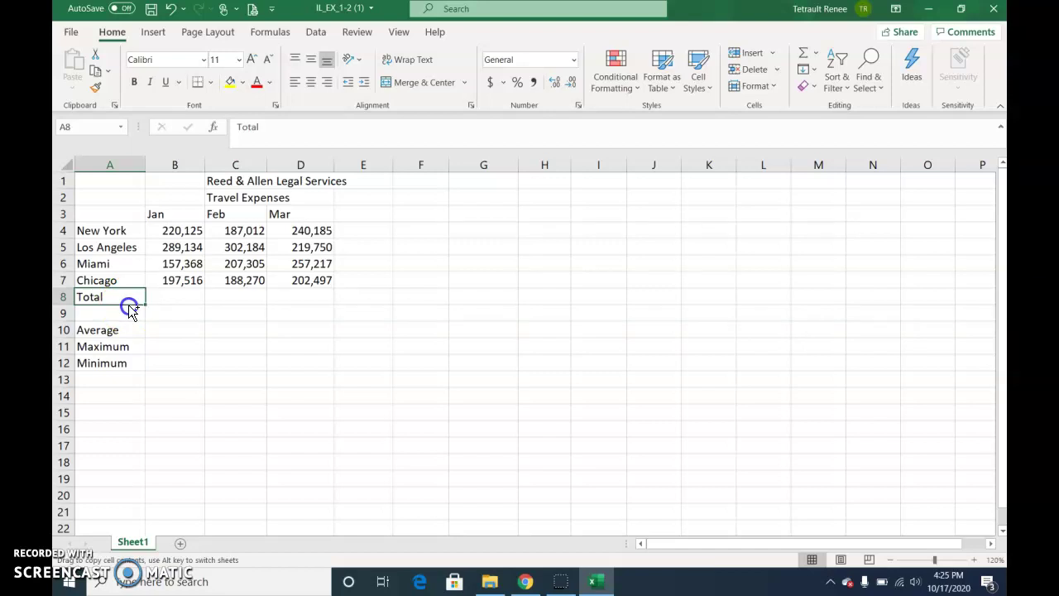
pyautogui.moveTo(131, 309); pyautogui.dragTo(363, 219)
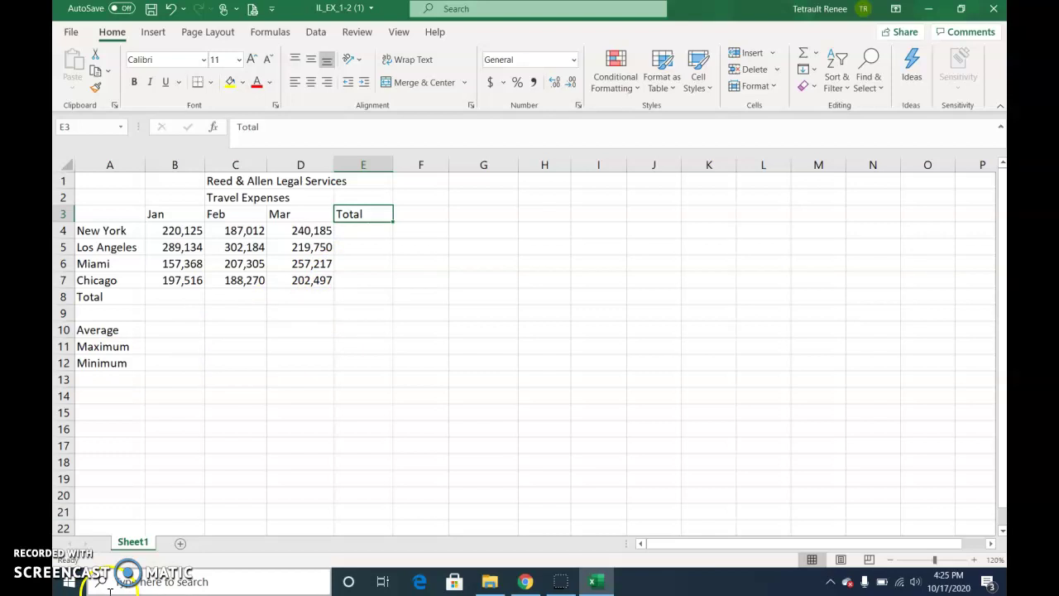
# Enter =B4+C4+D4 in E4 to total New York's three months, giving 647,322
pyautogui.click(374, 232)
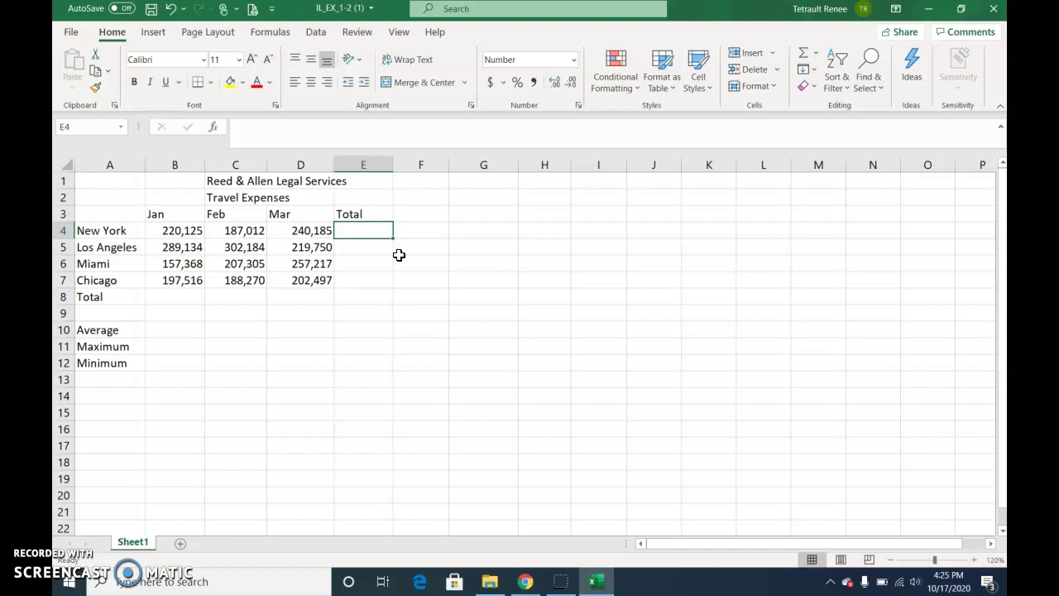
pyautogui.write('=')
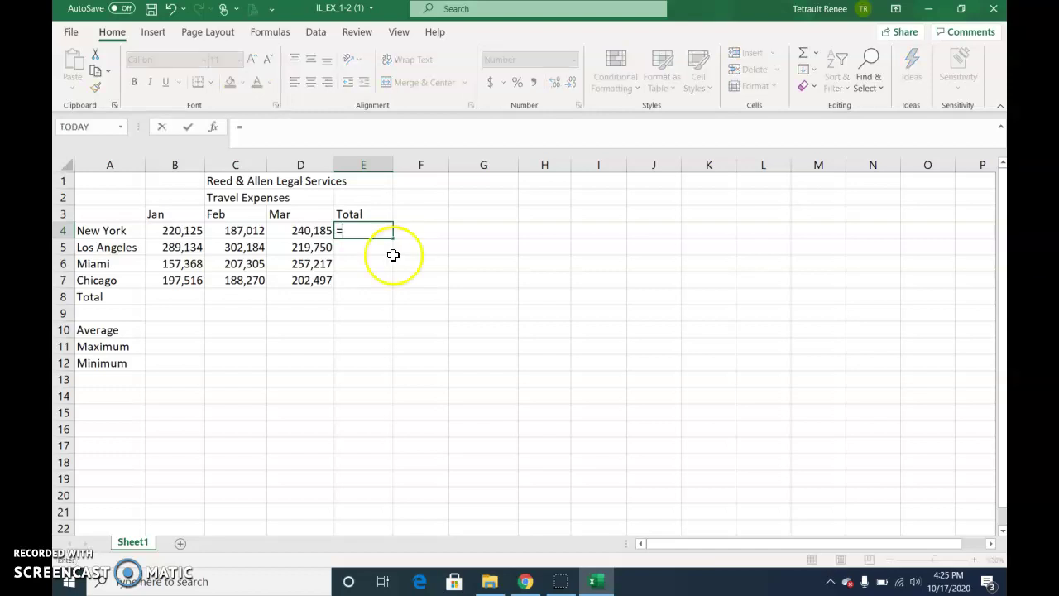
pyautogui.click(195, 233)
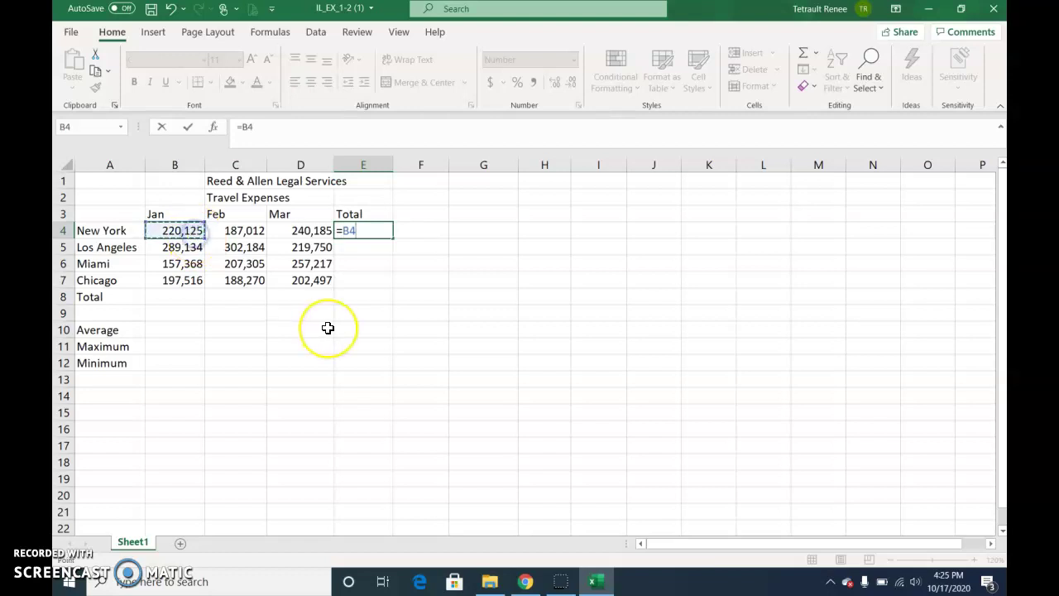
pyautogui.write('+')
pyautogui.click(260, 228)
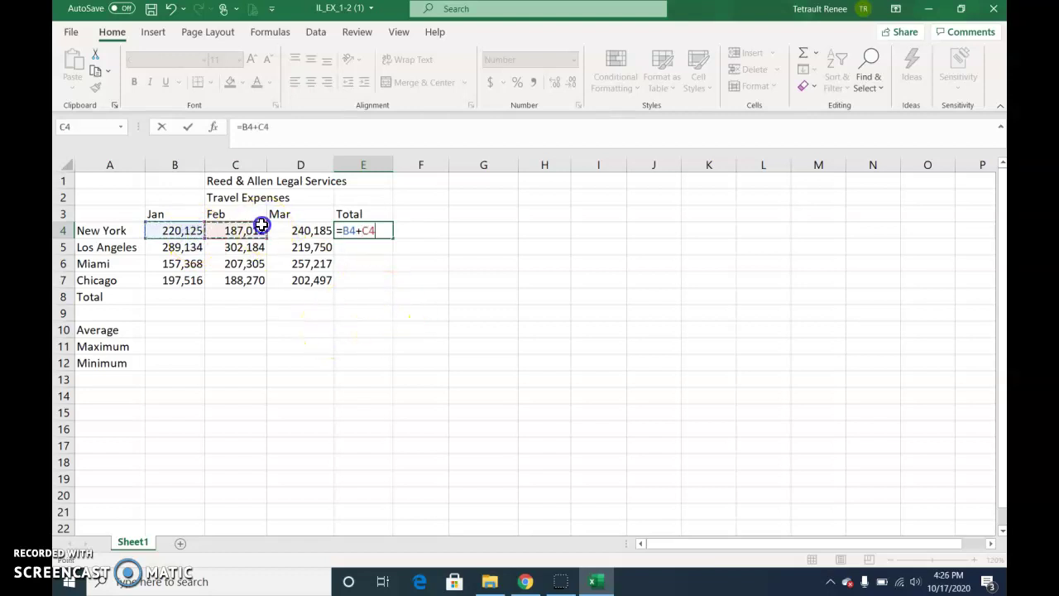
pyautogui.write('+')
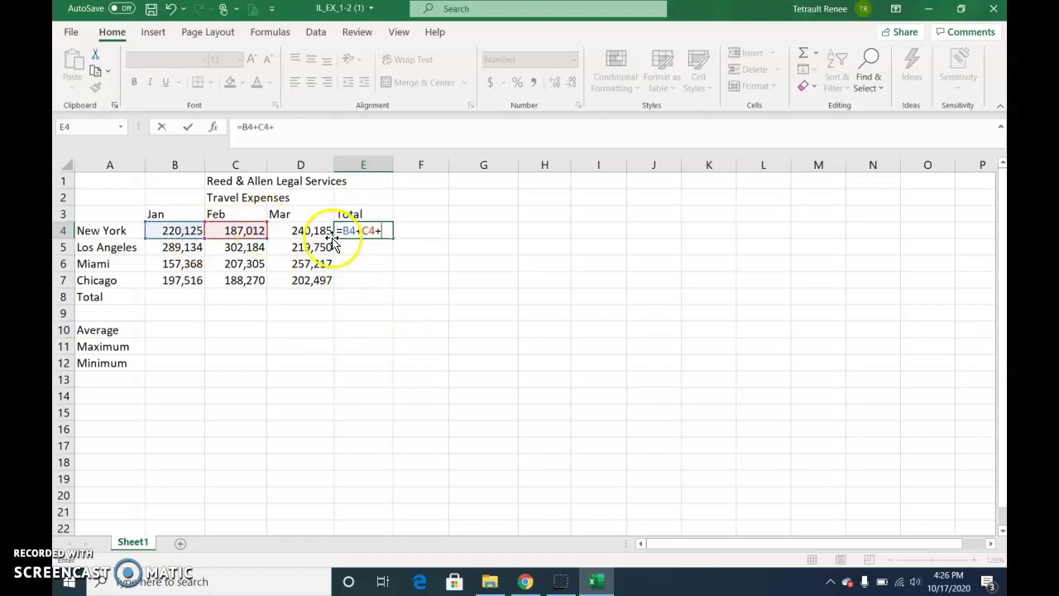
pyautogui.click(321, 230)
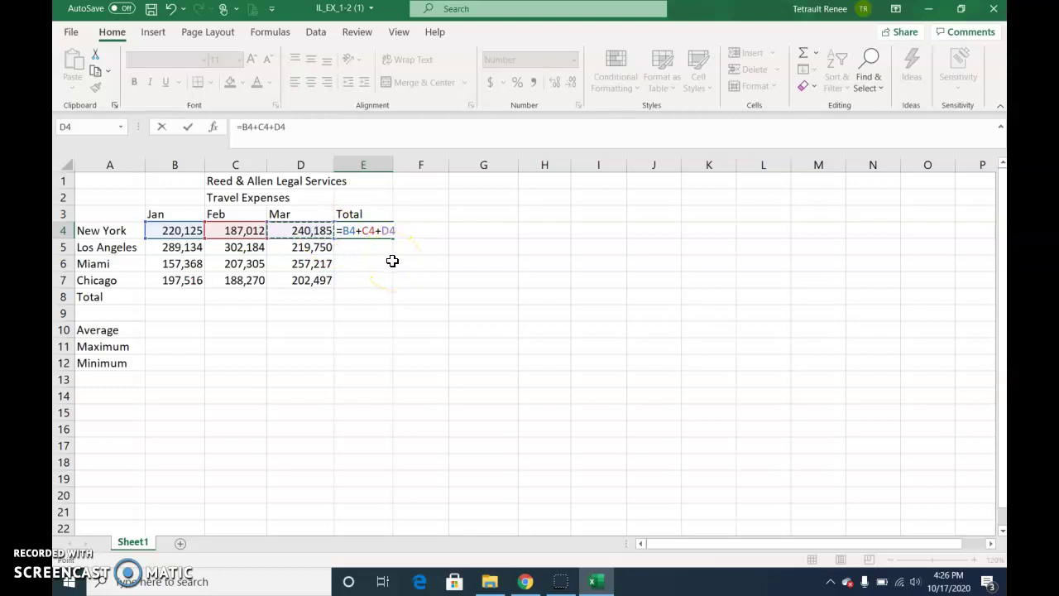
pyautogui.press('Return')
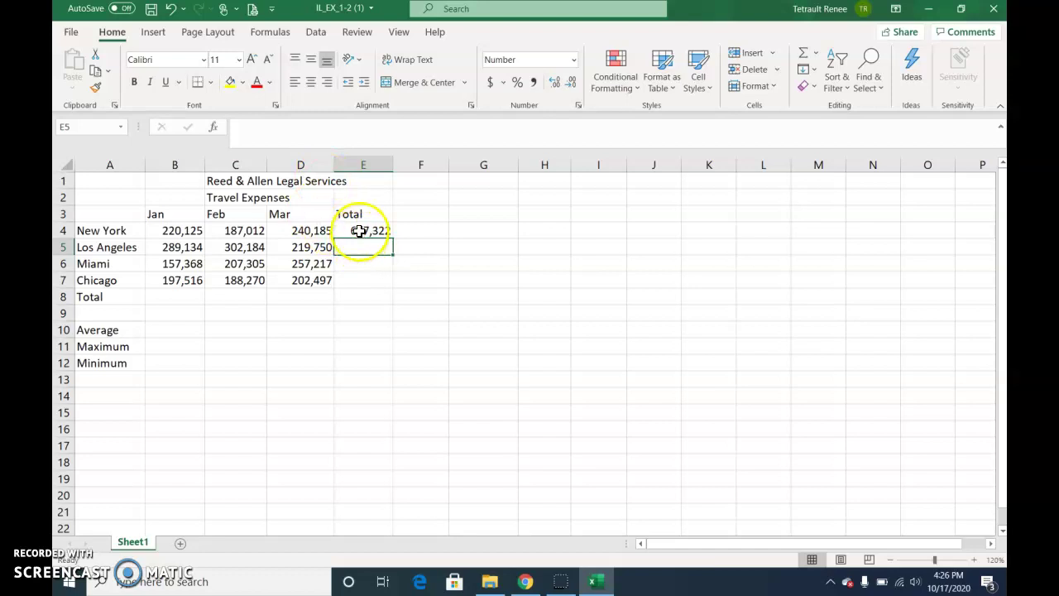
pyautogui.click(360, 230)
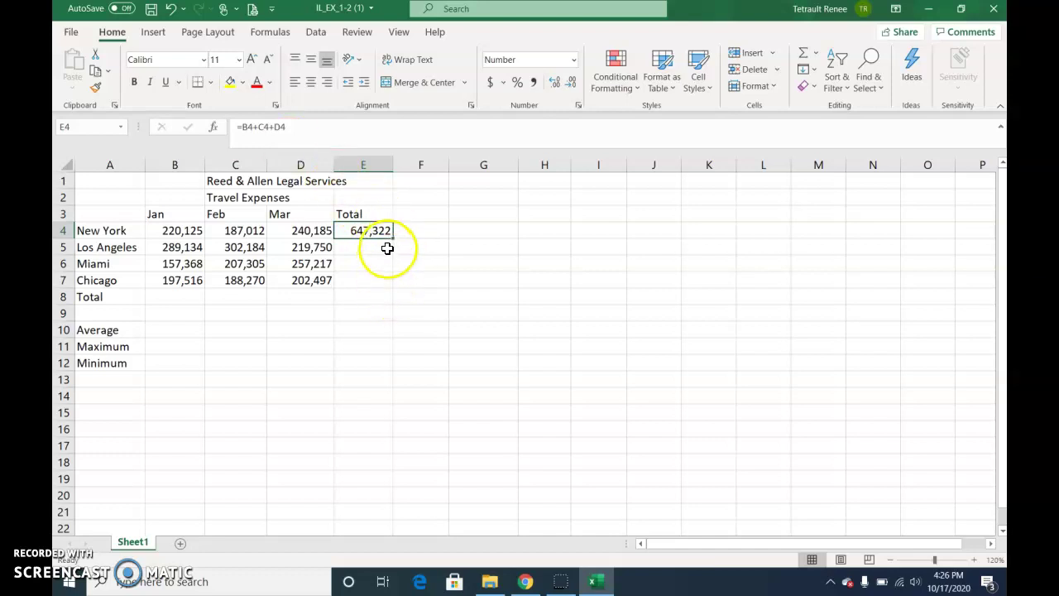
# Replace New York's total in E4 with an AutoSum SUM formula over B4:D4
pyautogui.press('Delete')
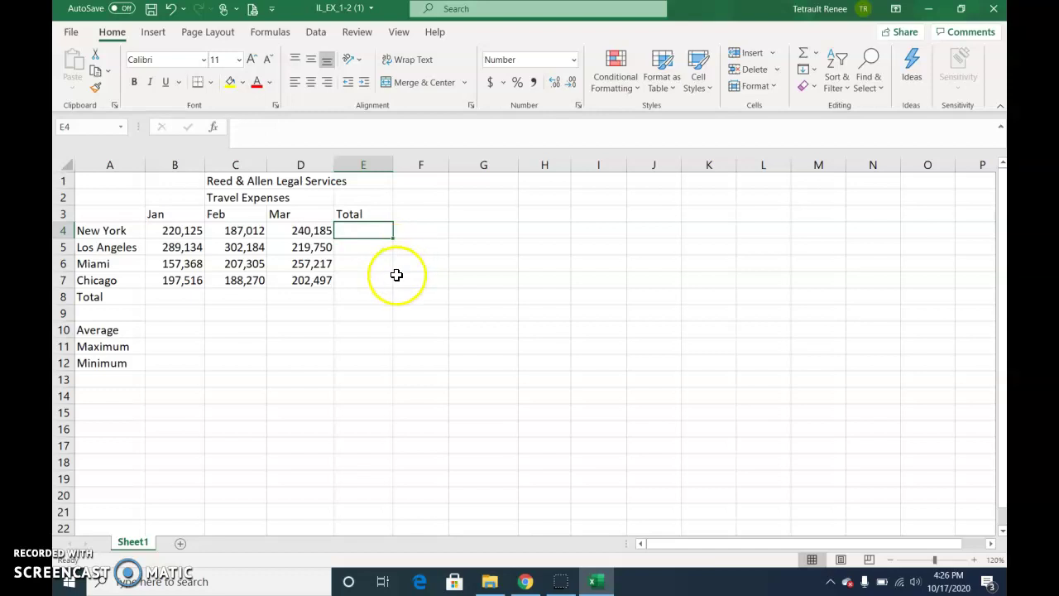
pyautogui.click(402, 284)
pyautogui.click(374, 233)
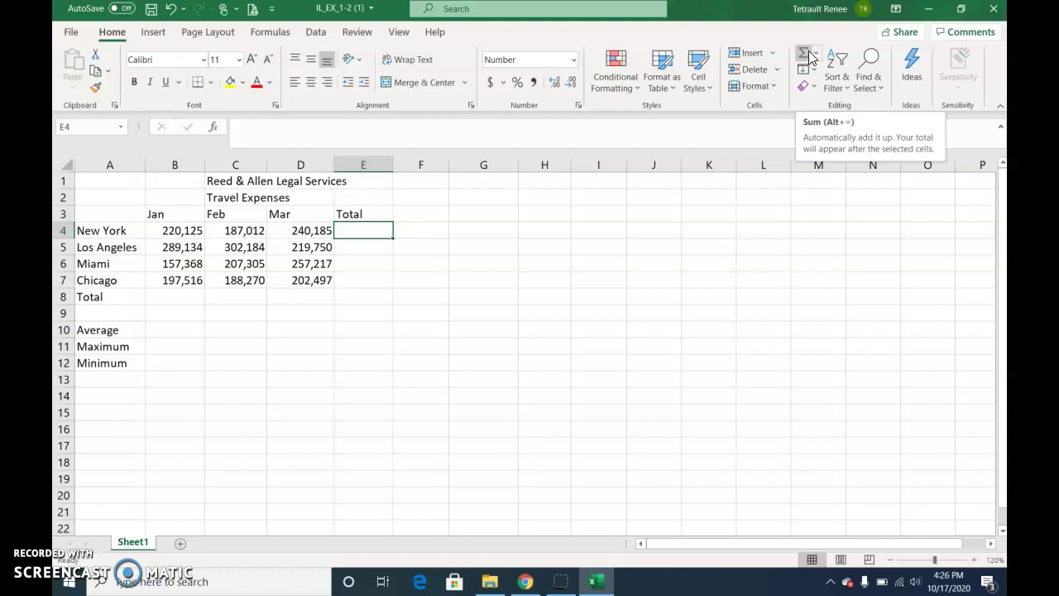
pyautogui.click(814, 53)
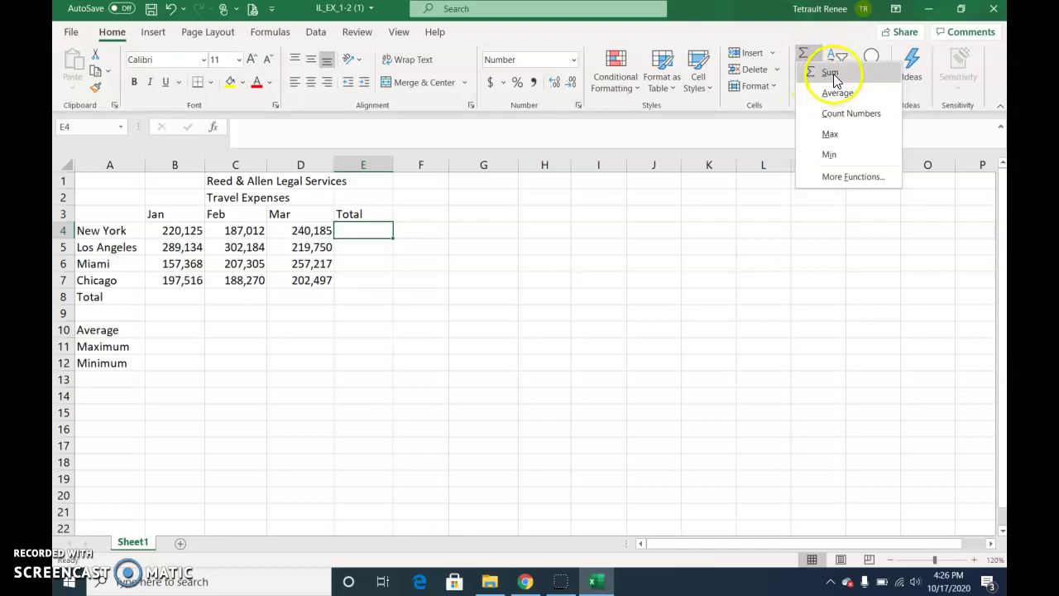
pyautogui.click(829, 72)
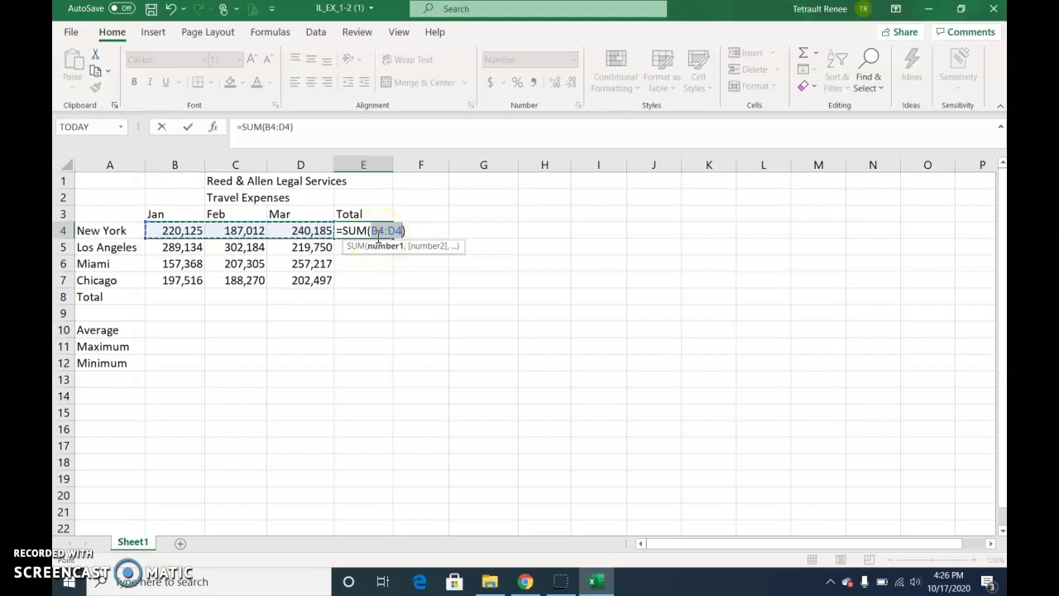
pyautogui.press('Return')
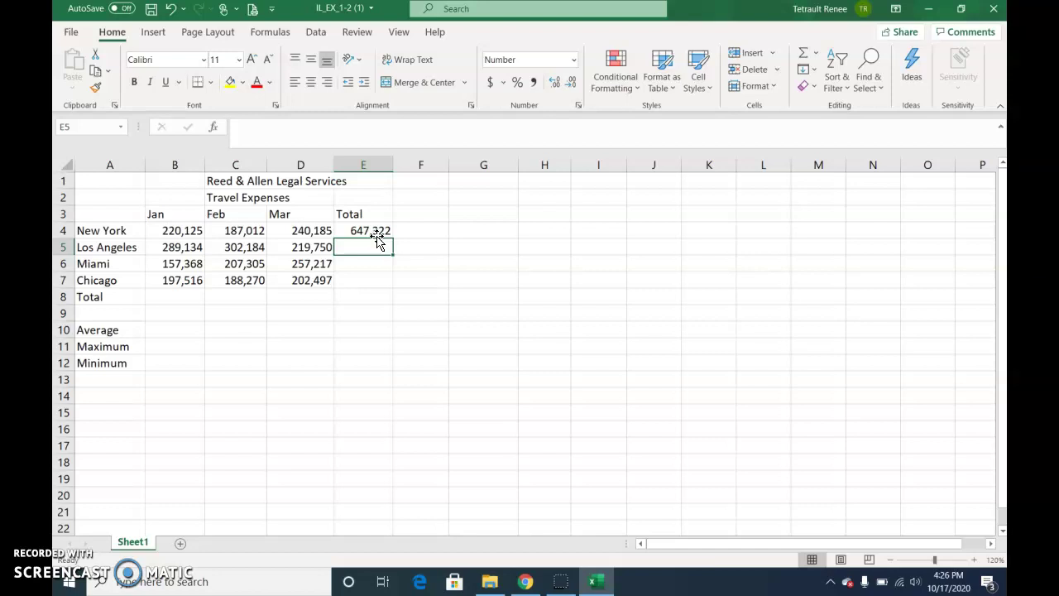
# Sum Los Angeles in E5 with Alt+= and fill down to E7 (811,068, 621,890, 588,283)
pyautogui.press('alt')
pyautogui.hotkey('alt', '=')
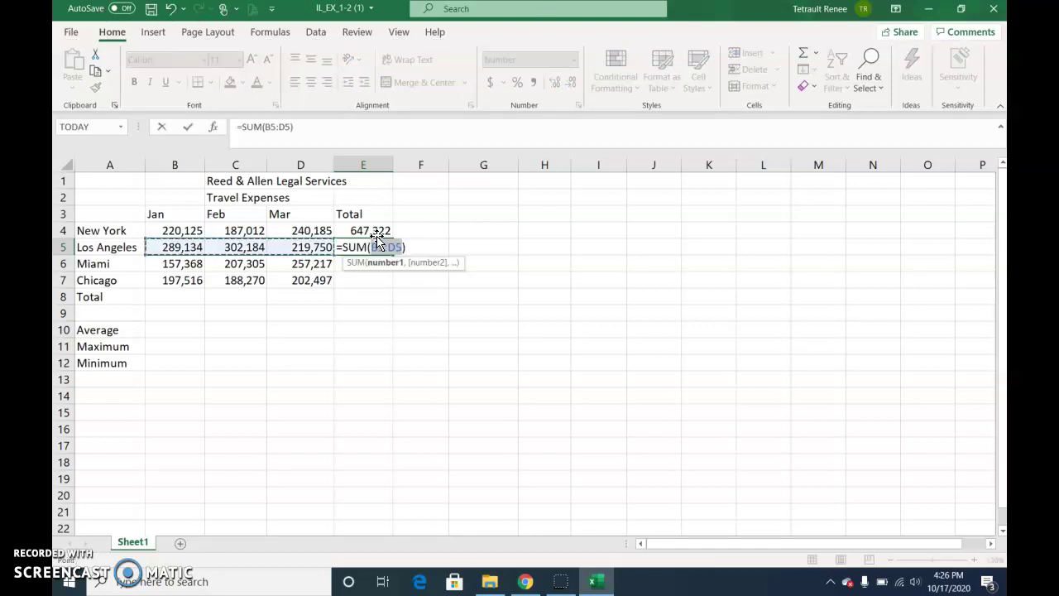
pyautogui.press('Return')
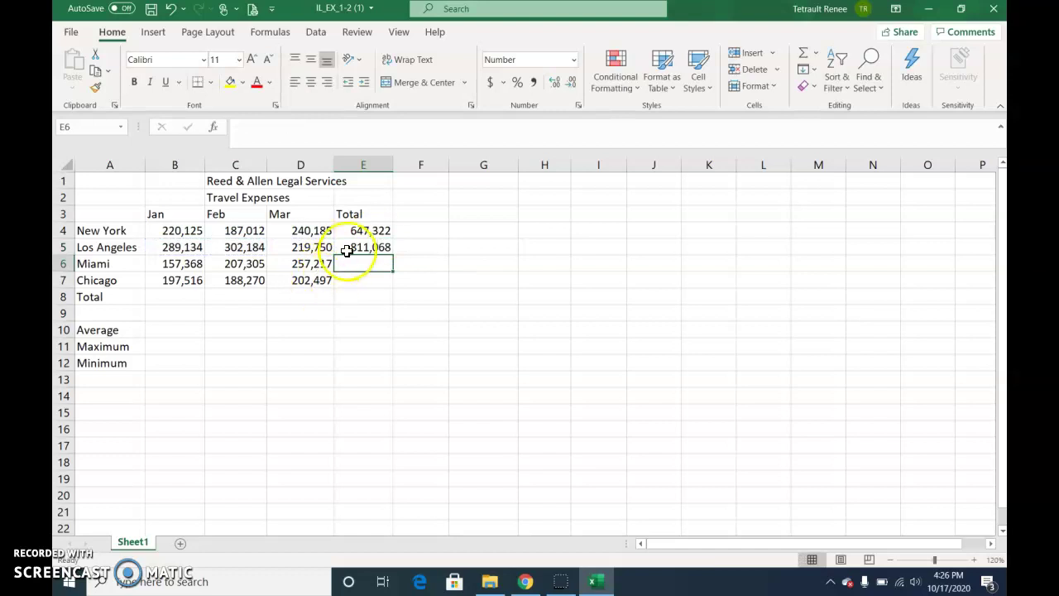
pyautogui.click(352, 247)
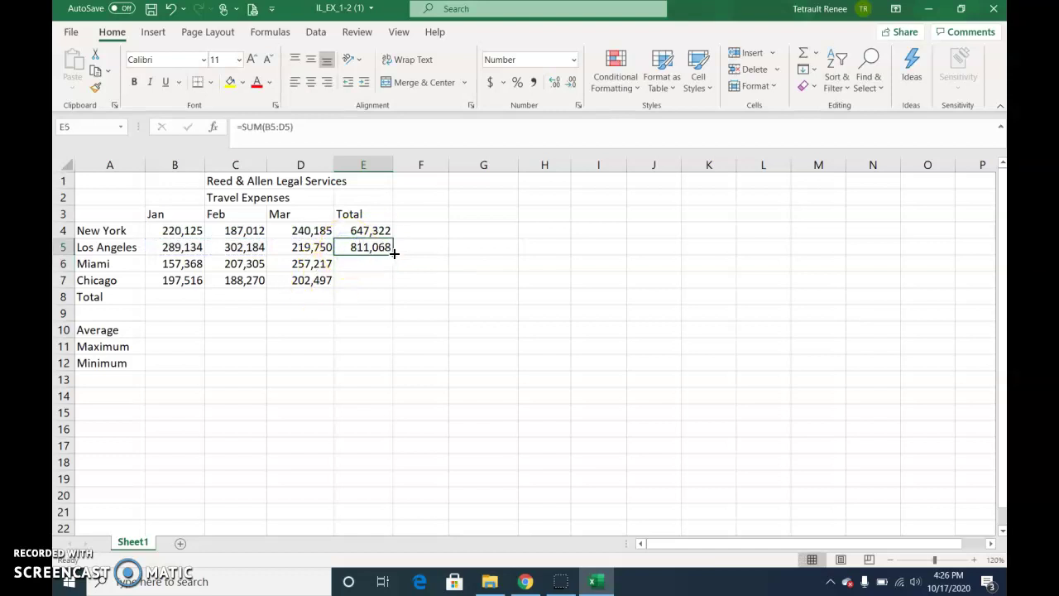
pyautogui.moveTo(394, 254); pyautogui.dragTo(389, 285)
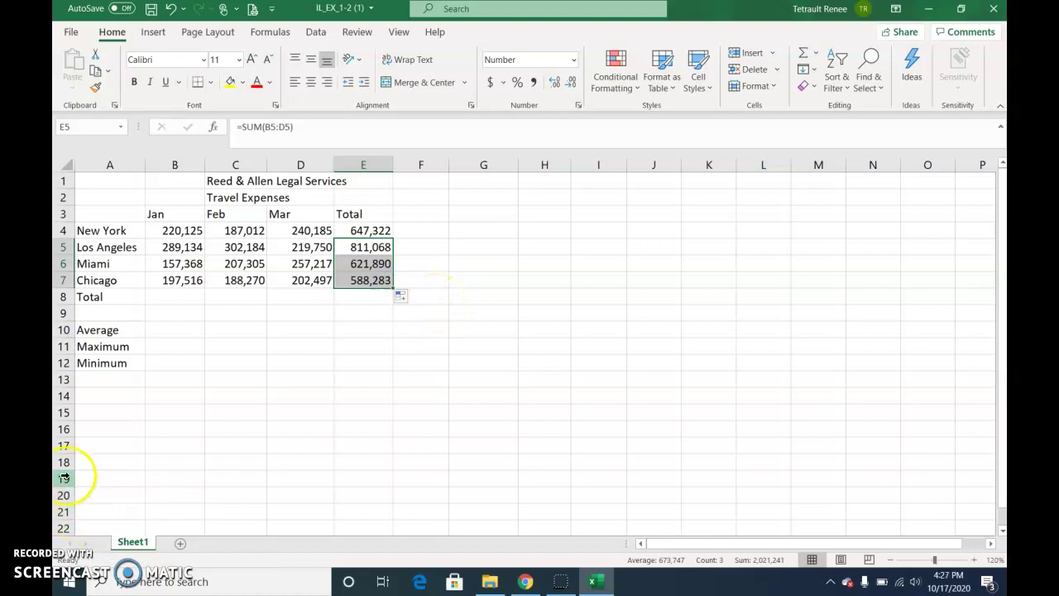
# AutoSum the Jan column in B8 and fill across to E8: 864,143, 884,771, 919,649, 2,668,563
pyautogui.click(173, 298)
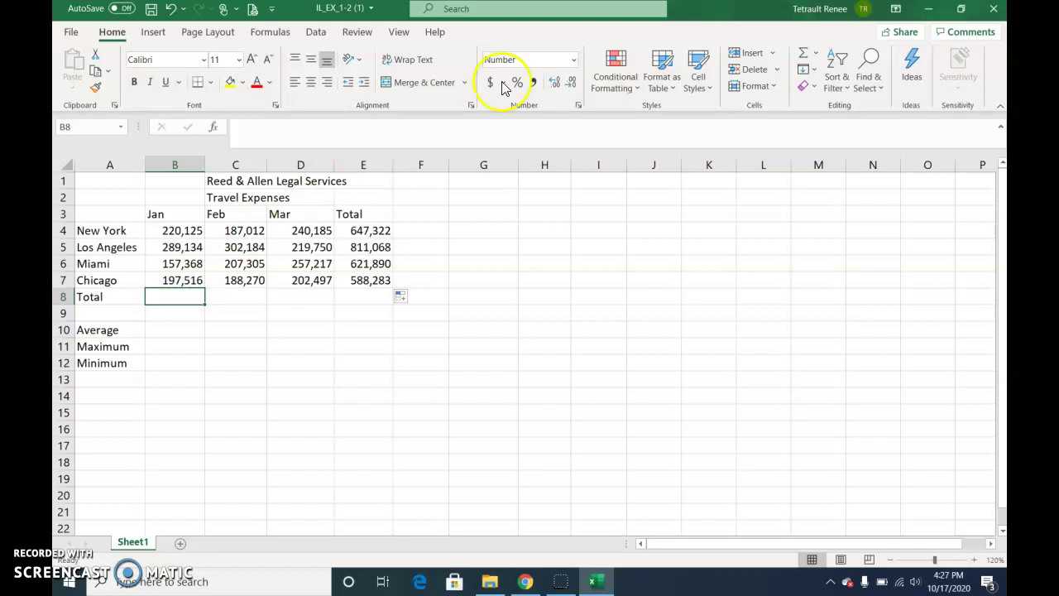
pyautogui.click(800, 54)
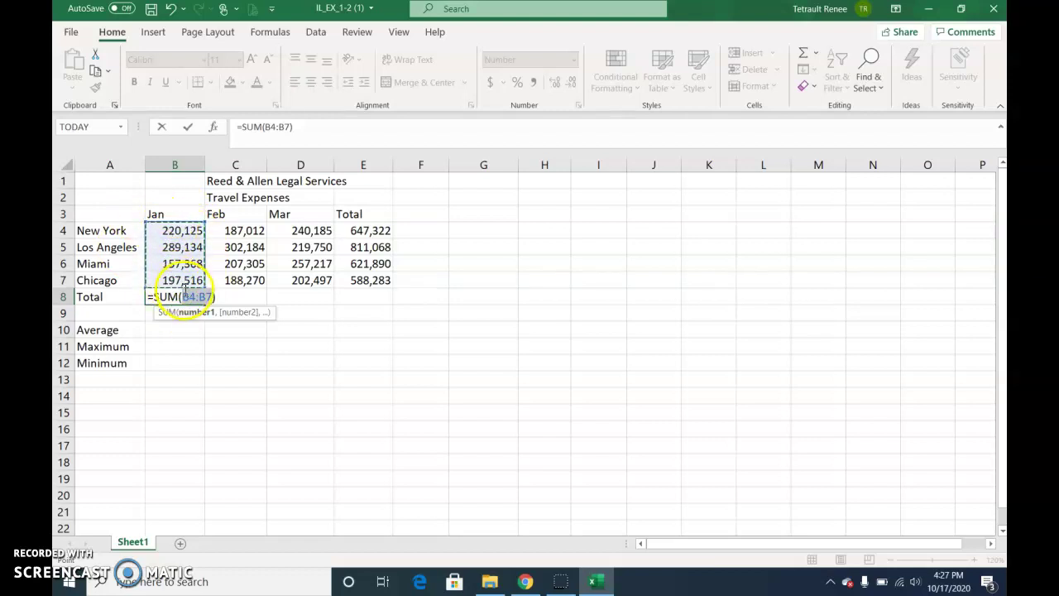
pyautogui.click(190, 128)
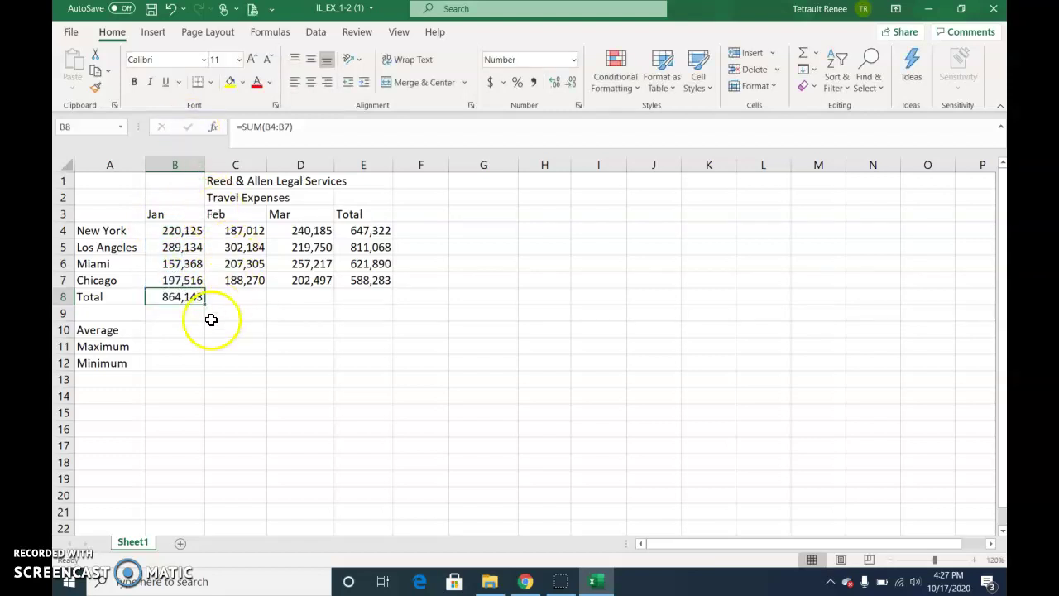
pyautogui.moveTo(208, 306); pyautogui.dragTo(367, 309)
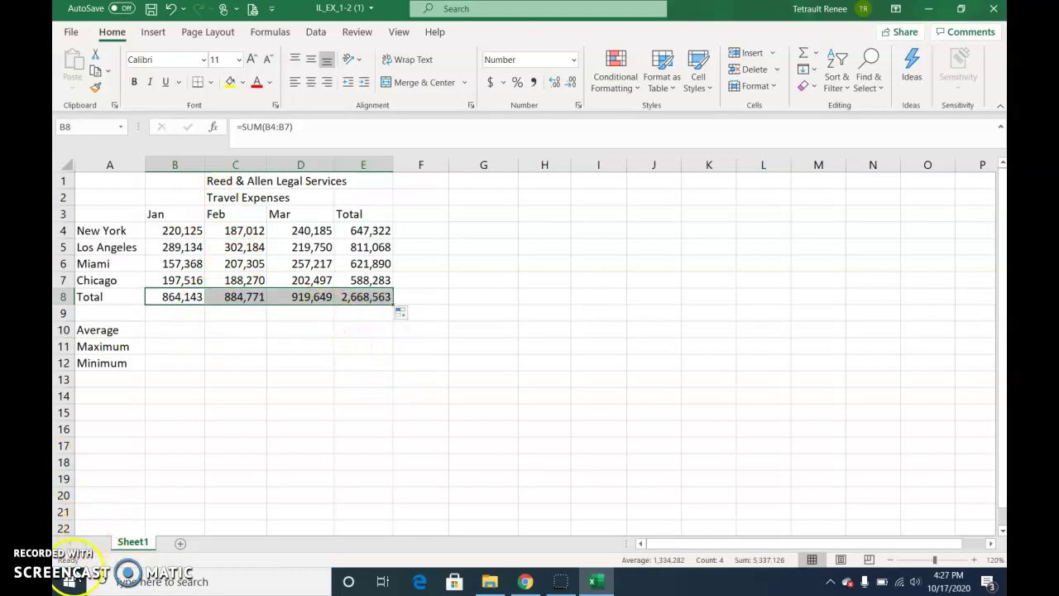
pyautogui.click(424, 212)
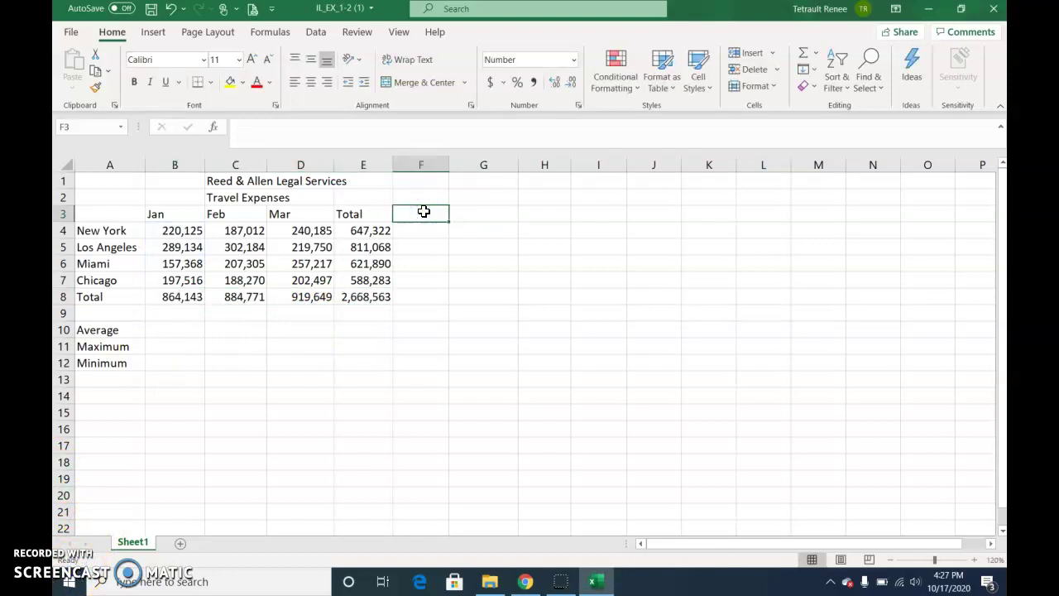
# Enter the heading '% of Total' in F3
pyautogui.write('% of Total')
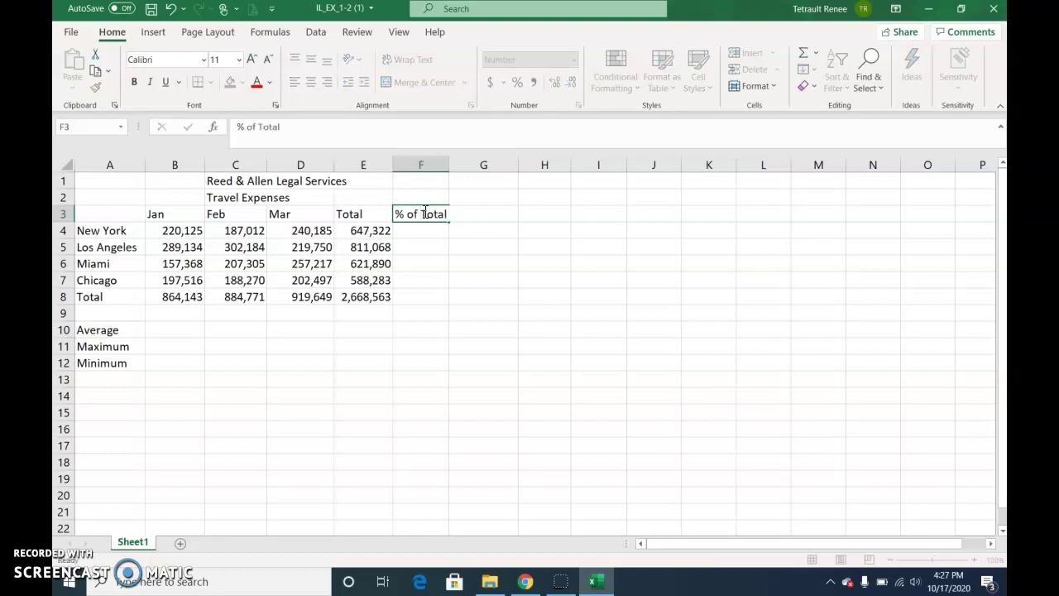
pyautogui.press('Return')
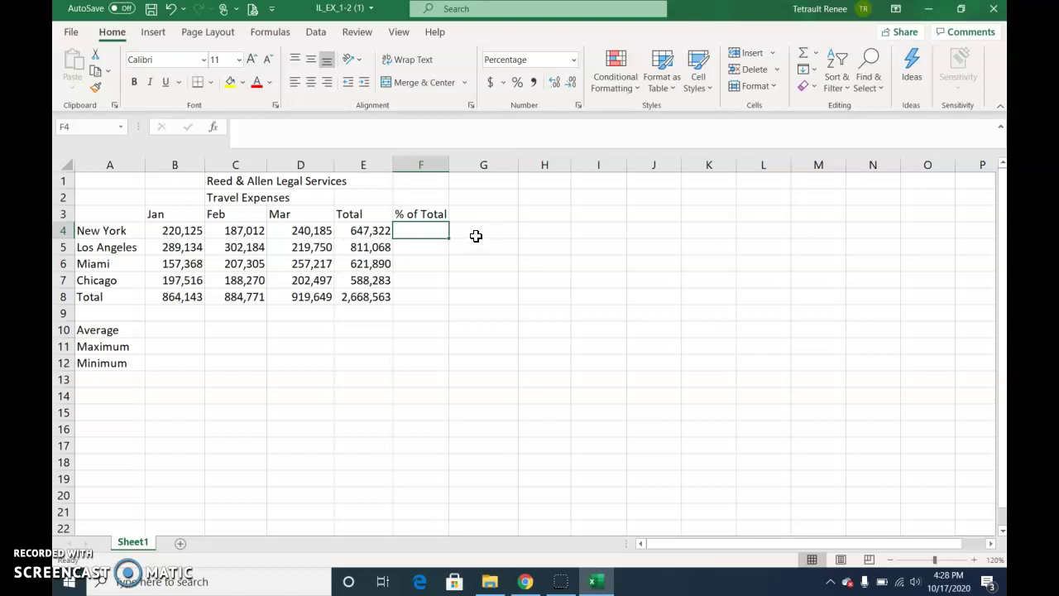
# Enter =E4/E8 in F4 as New York's % of Total, giving 24.26%
pyautogui.write('=')
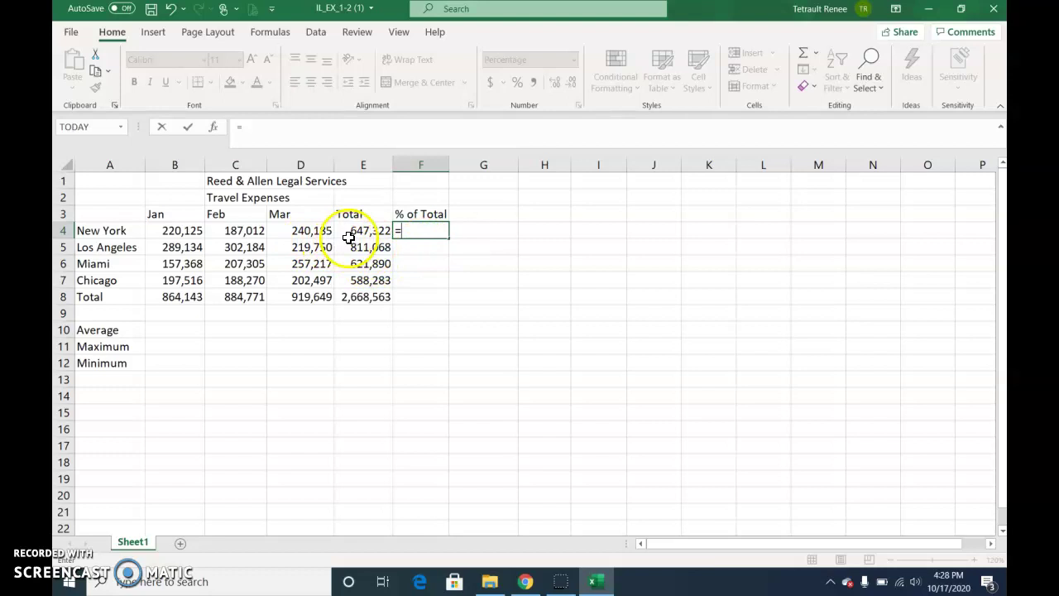
pyautogui.click(356, 231)
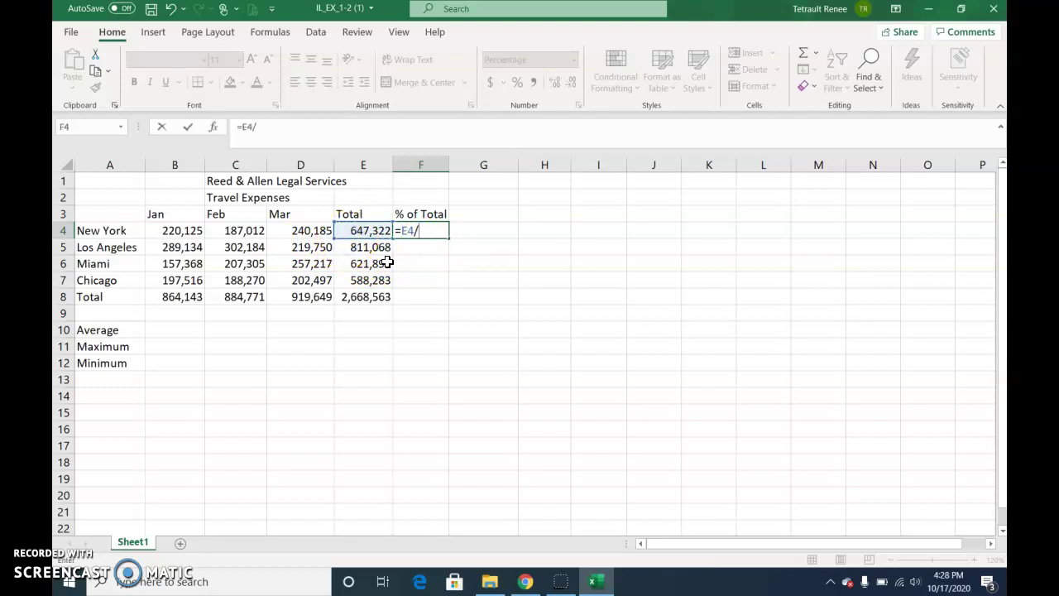
pyautogui.write('/')
pyautogui.click(372, 299)
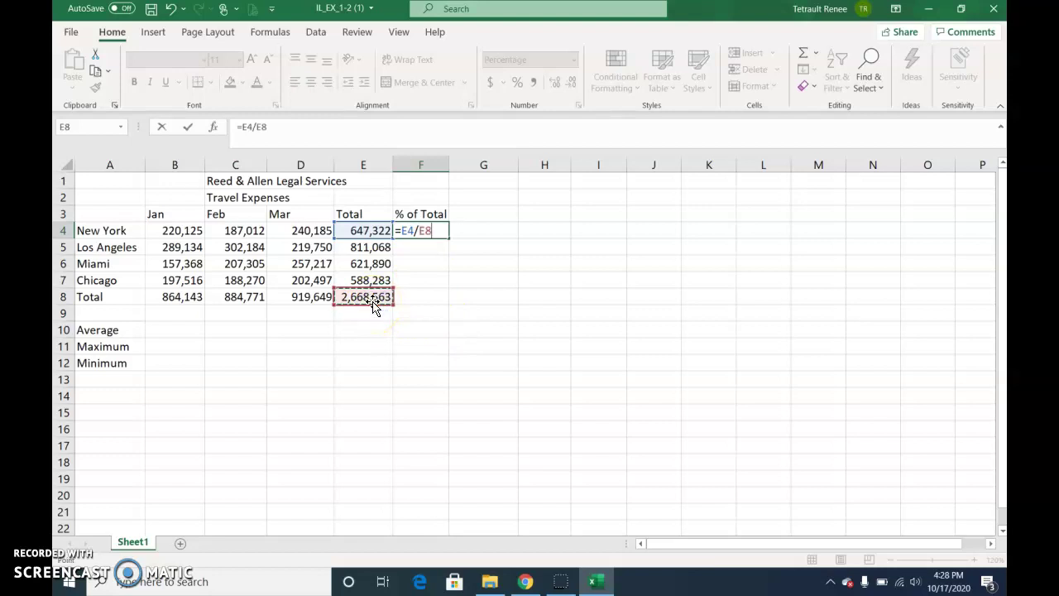
pyautogui.click(188, 127)
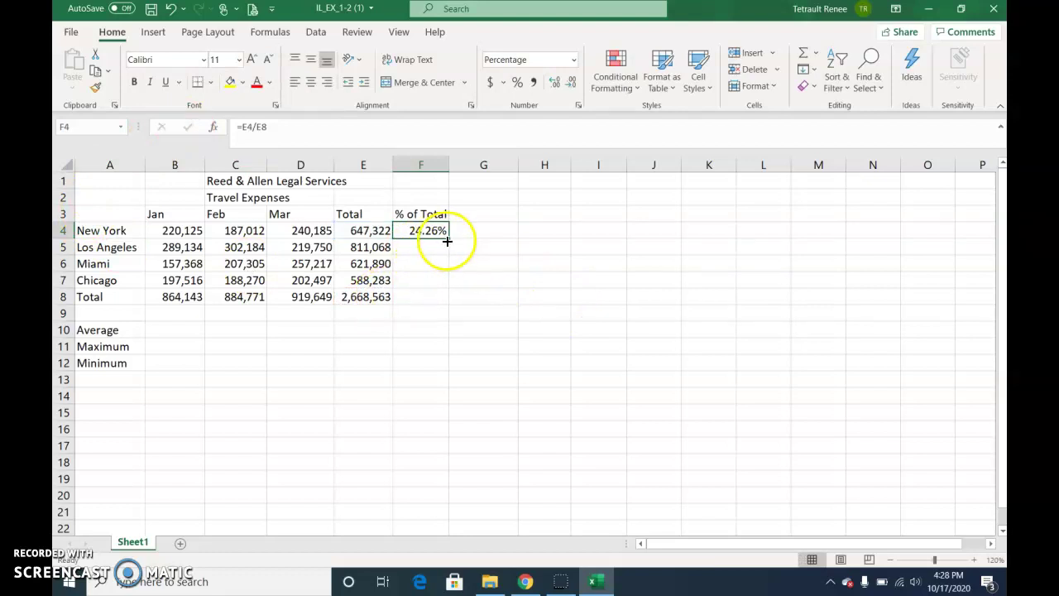
# Fill the formula down to F7 and inspect the shifted =E5/E9 and =E6/E10 references causing #DIV/0!
pyautogui.moveTo(448, 239); pyautogui.dragTo(447, 290)
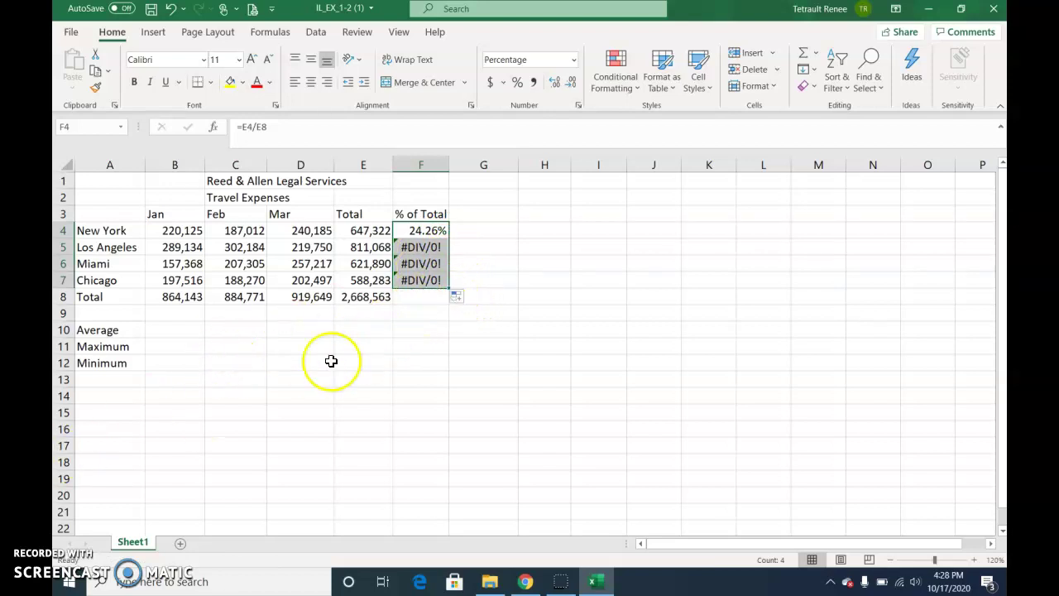
pyautogui.click(421, 230)
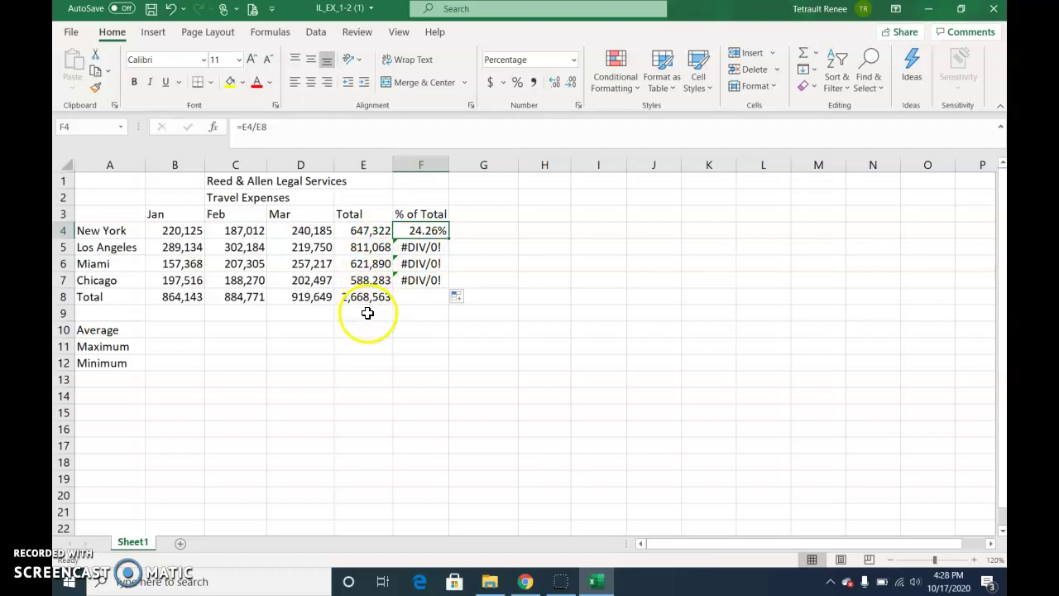
pyautogui.click(417, 249)
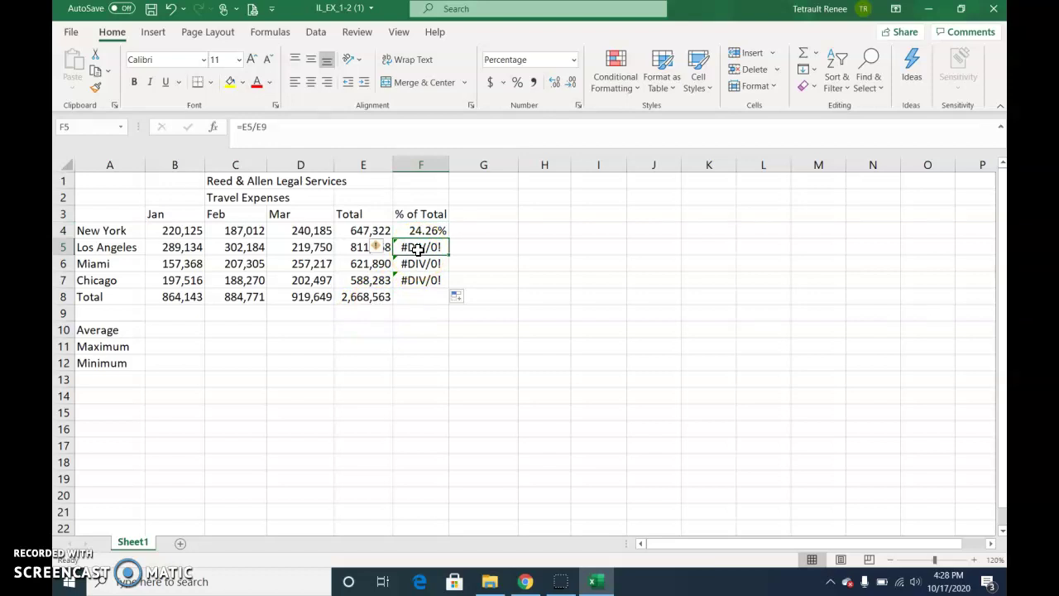
pyautogui.press('Down')
pyautogui.press('Up')
pyautogui.press('Up')
# Undo the fill, change F4 to =E4/$E$8, and copy it down to F7
pyautogui.click(170, 9)
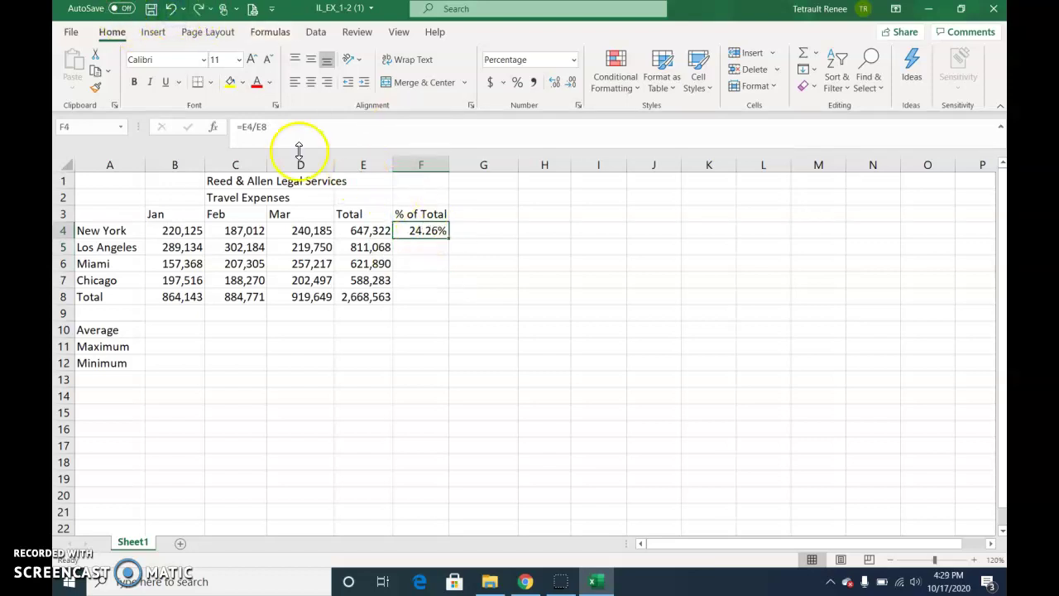
pyautogui.click(285, 126)
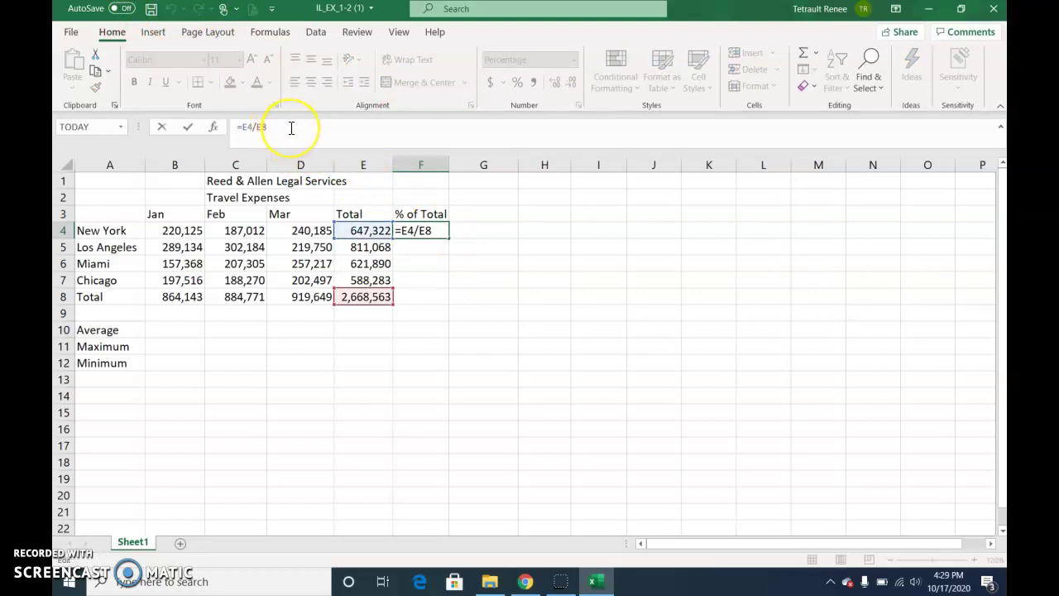
pyautogui.click(338, 154)
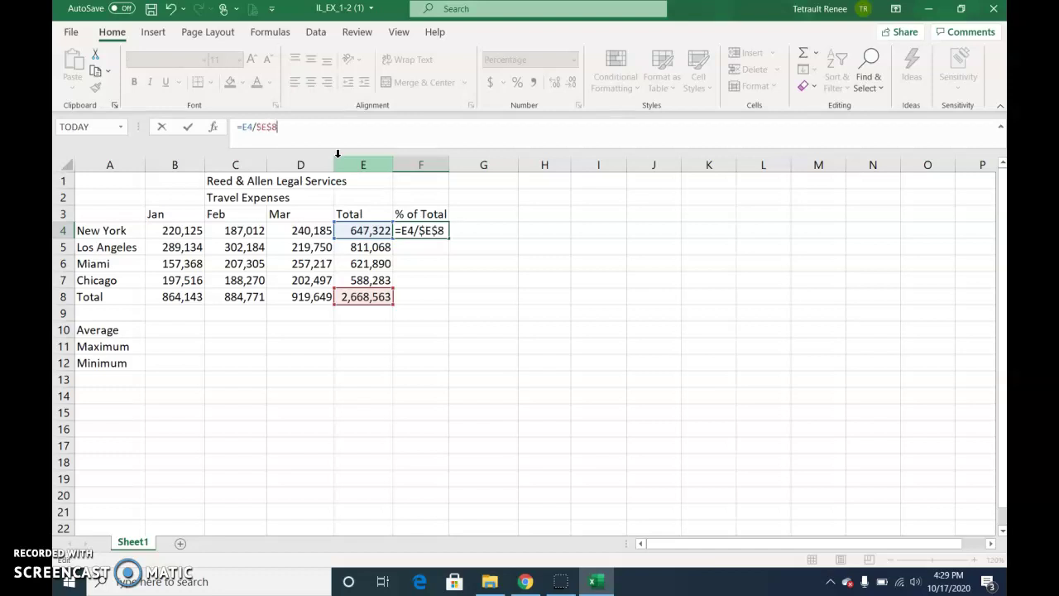
pyautogui.press('BackSpace')
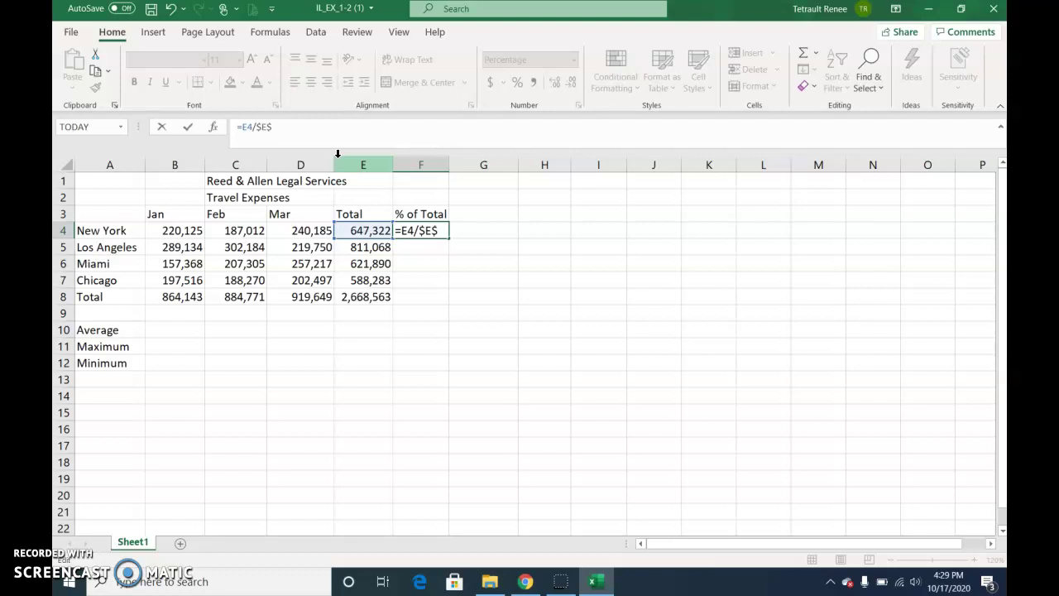
pyautogui.write('8')
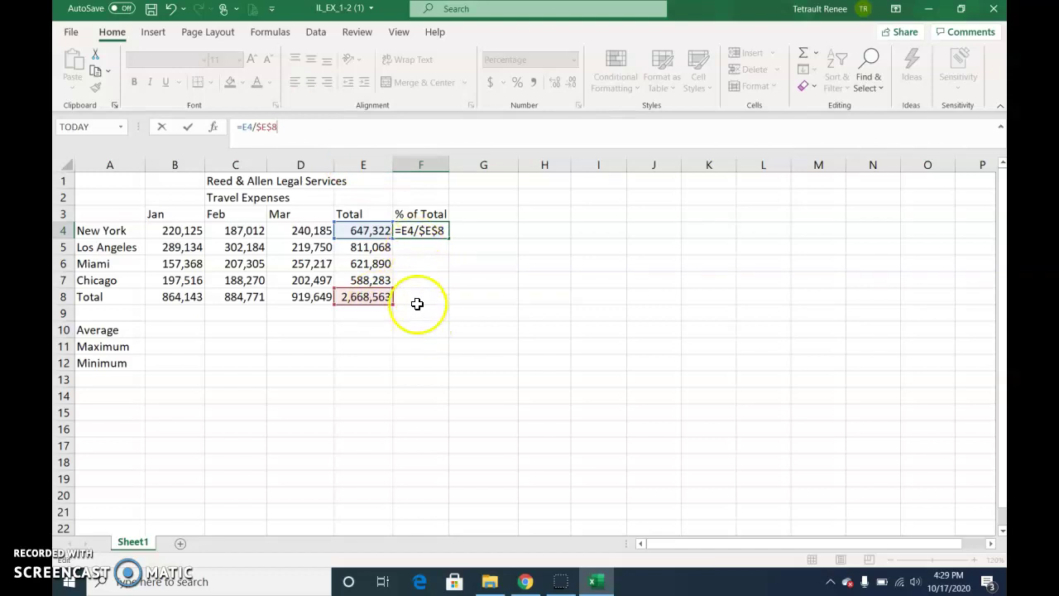
pyautogui.click(189, 129)
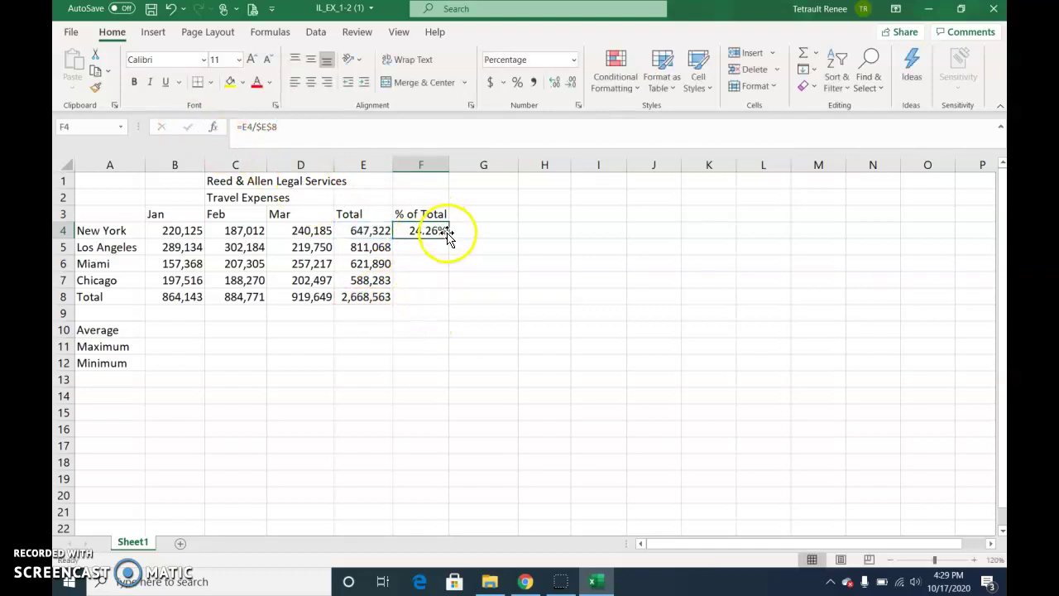
pyautogui.moveTo(449, 237); pyautogui.dragTo(441, 288)
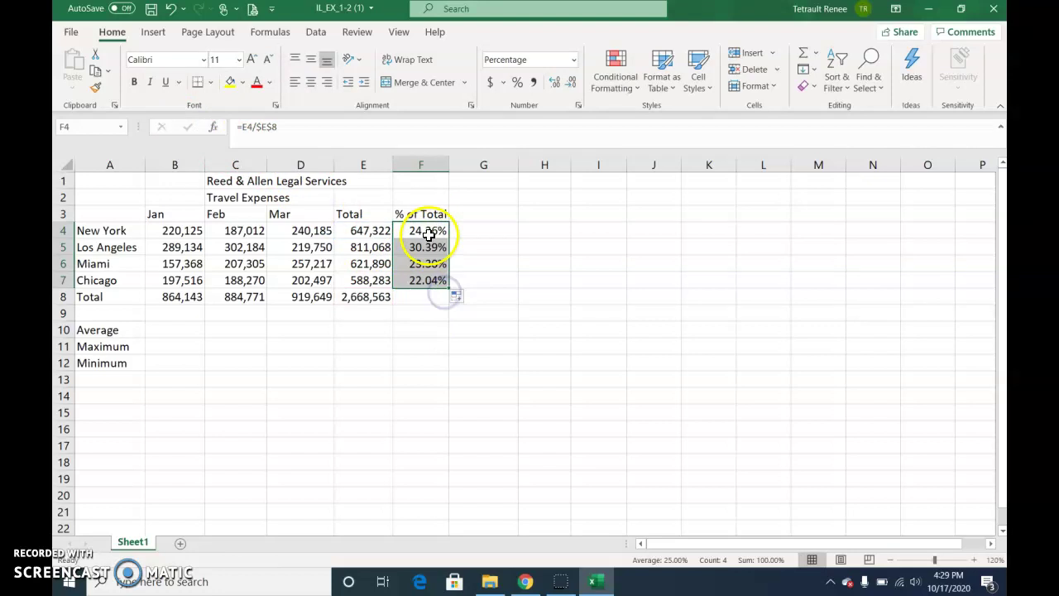
pyautogui.click(431, 231)
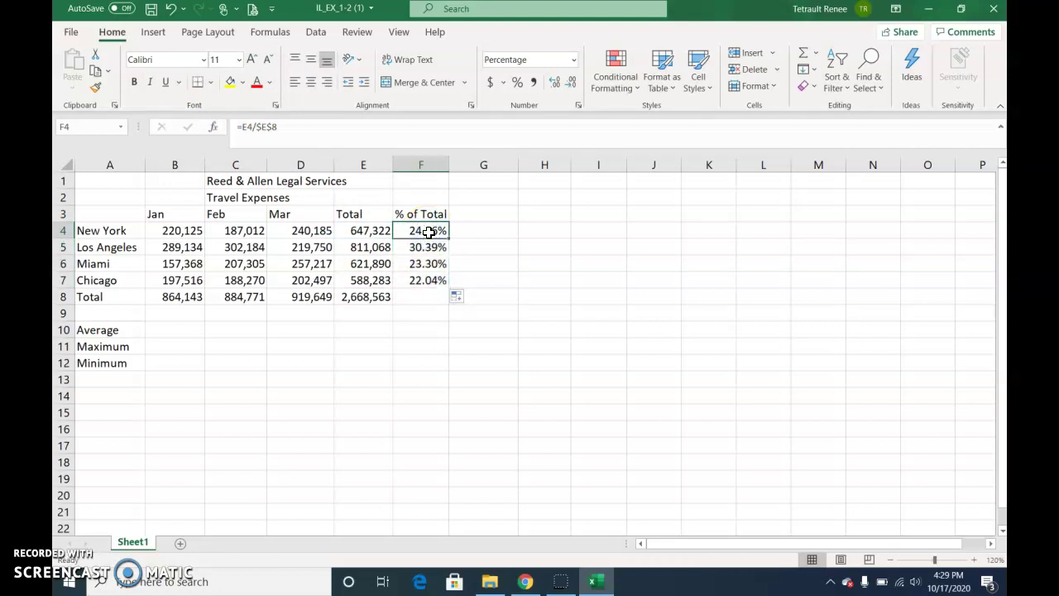
pyautogui.press('Down')
pyautogui.press('Down')
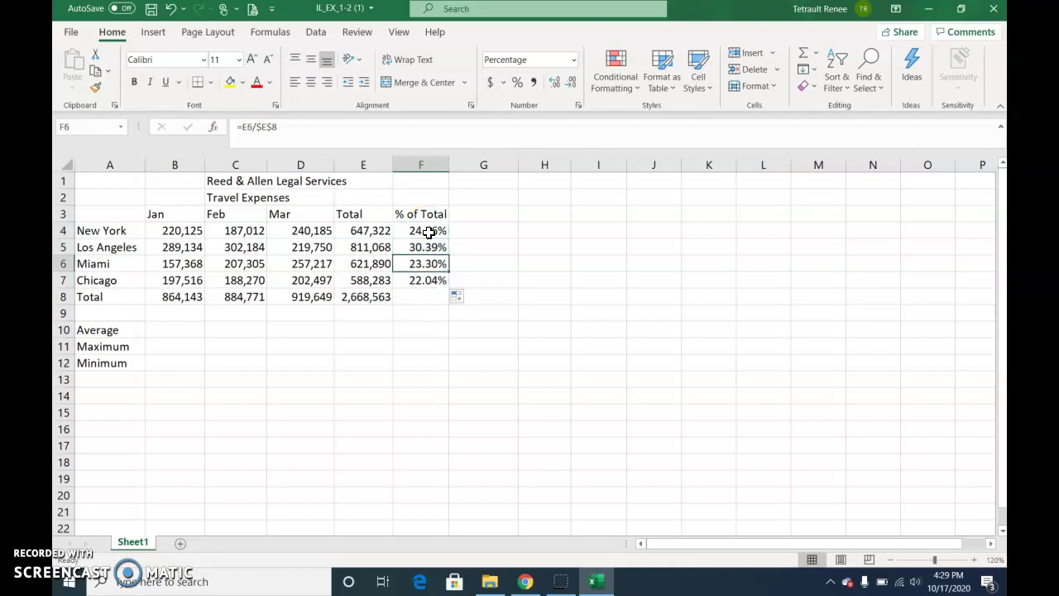
pyautogui.press('Down')
pyautogui.press('Up')
pyautogui.press('Up')
pyautogui.press('Up')
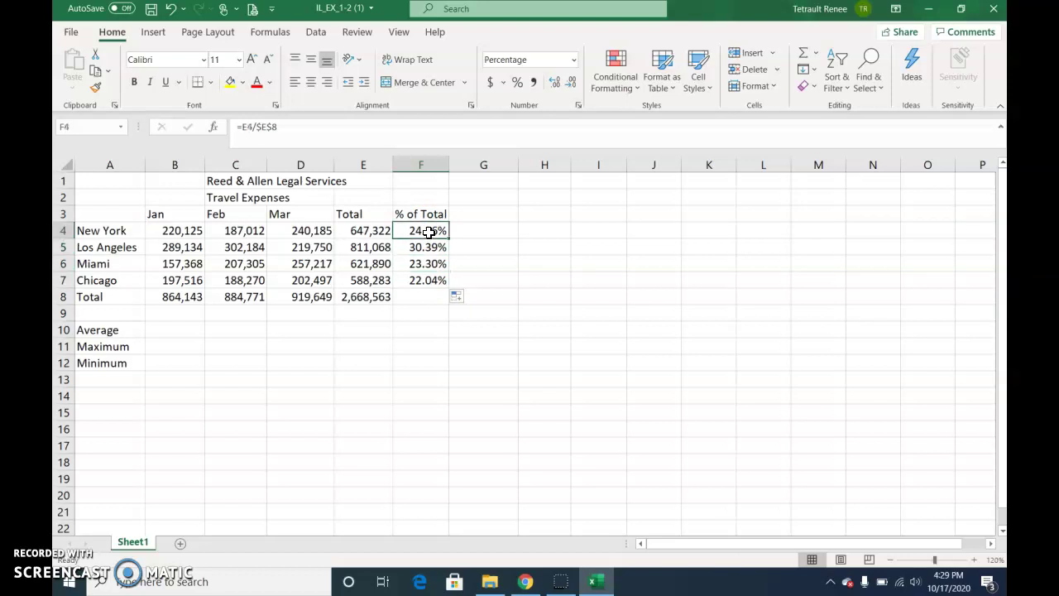
pyautogui.press('Down')
pyautogui.press('Down')
pyautogui.press('Down')
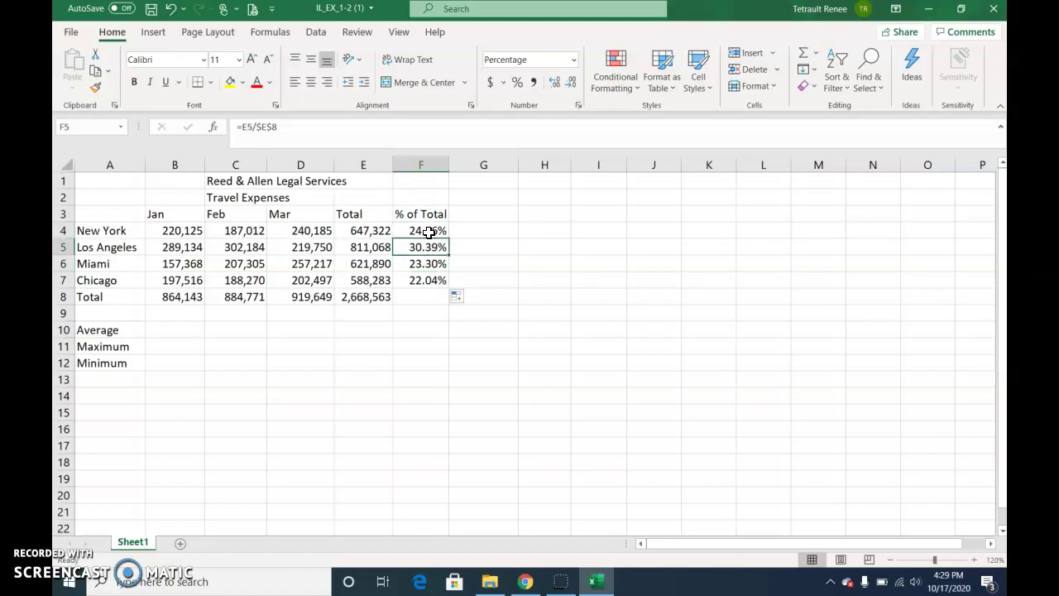
pyautogui.press('Down')
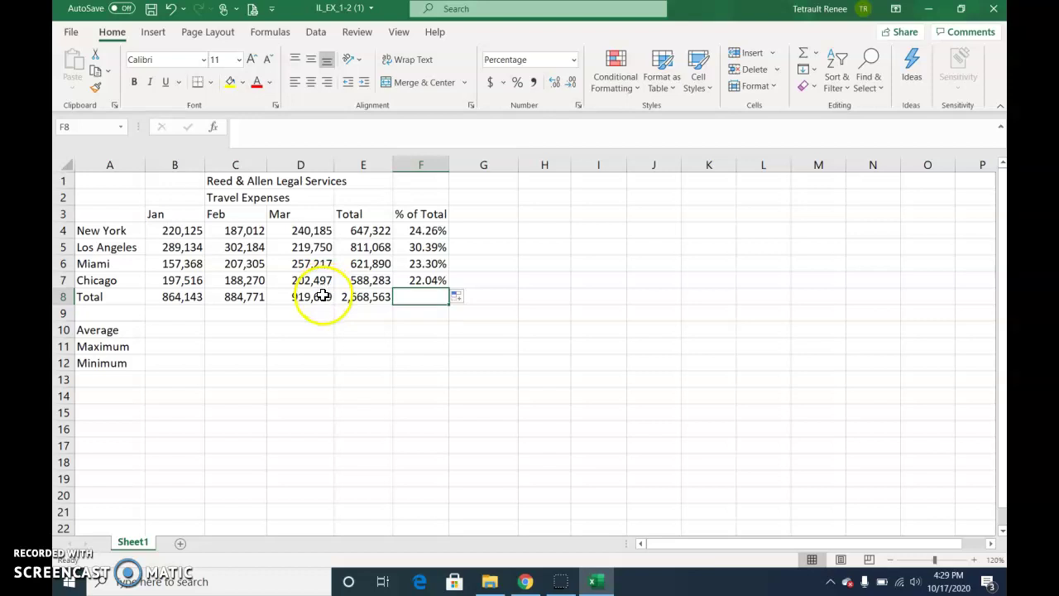
pyautogui.press('super+shift+s')
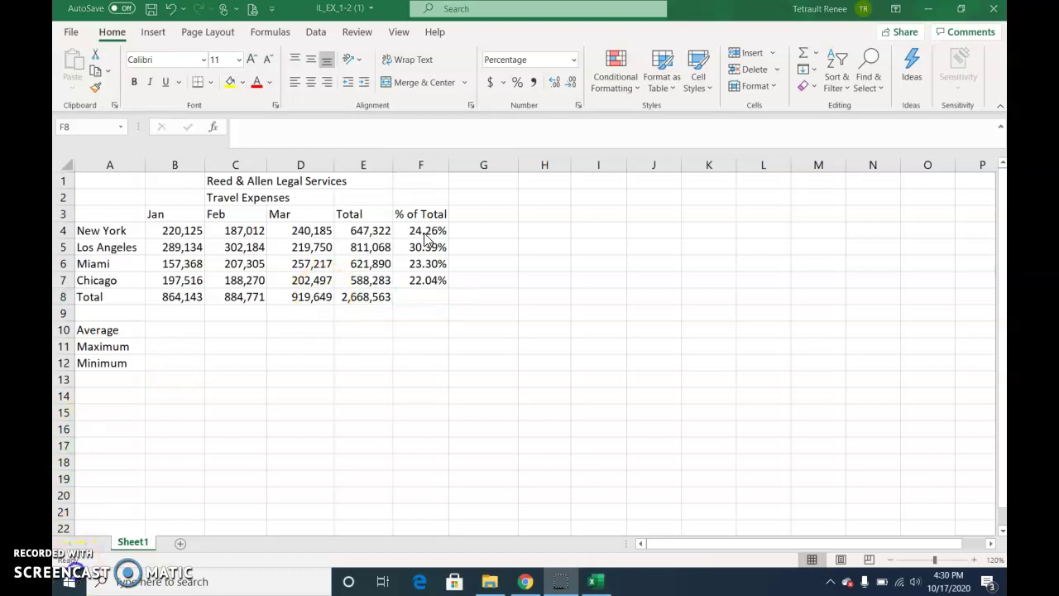
pyautogui.click(425, 235)
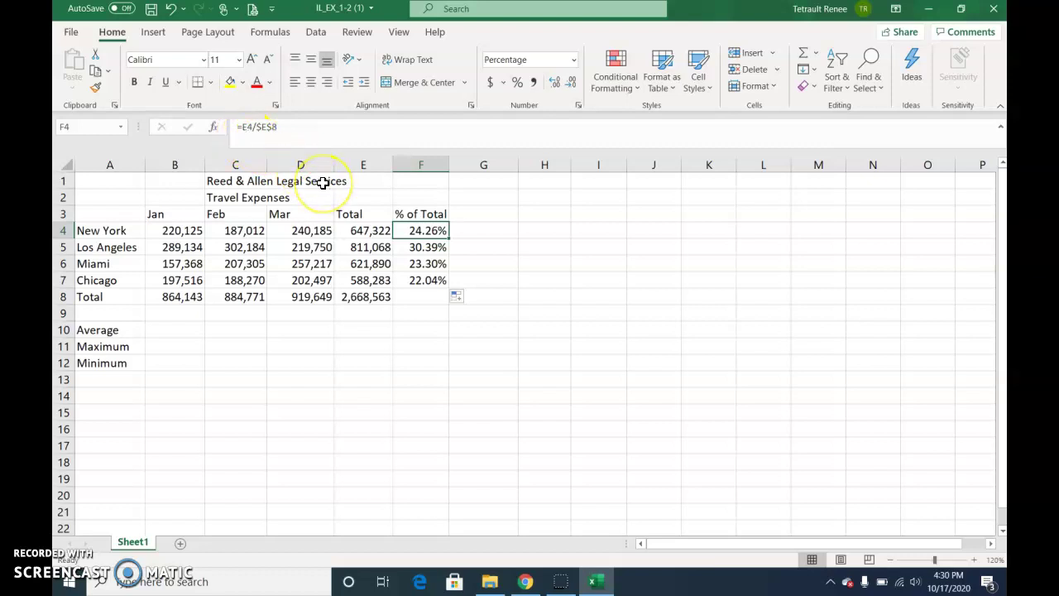
pyautogui.press('Down')
pyautogui.press('Down')
pyautogui.press('Up')
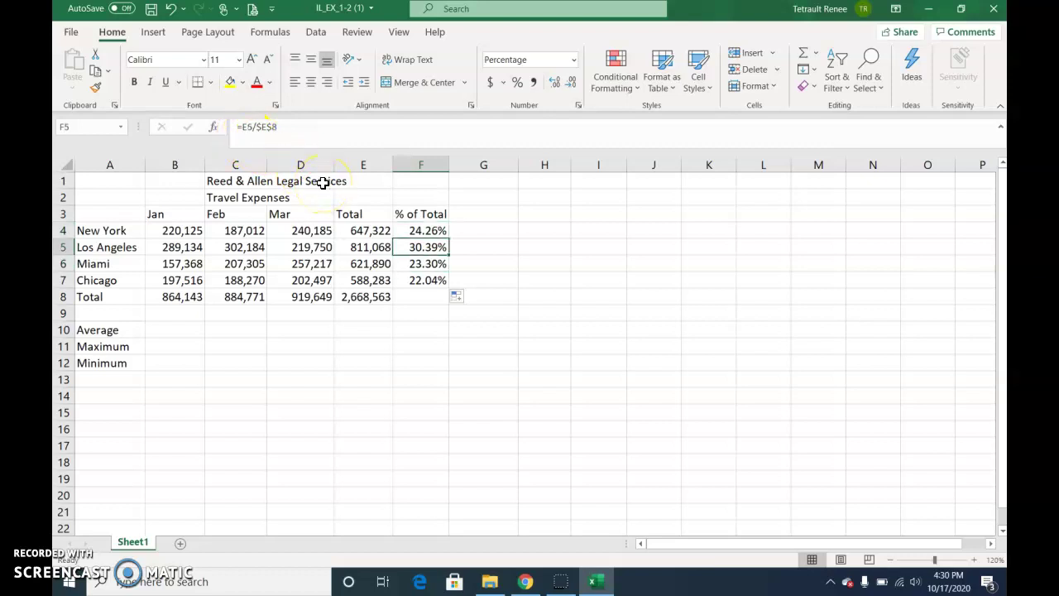
pyautogui.press('Up')
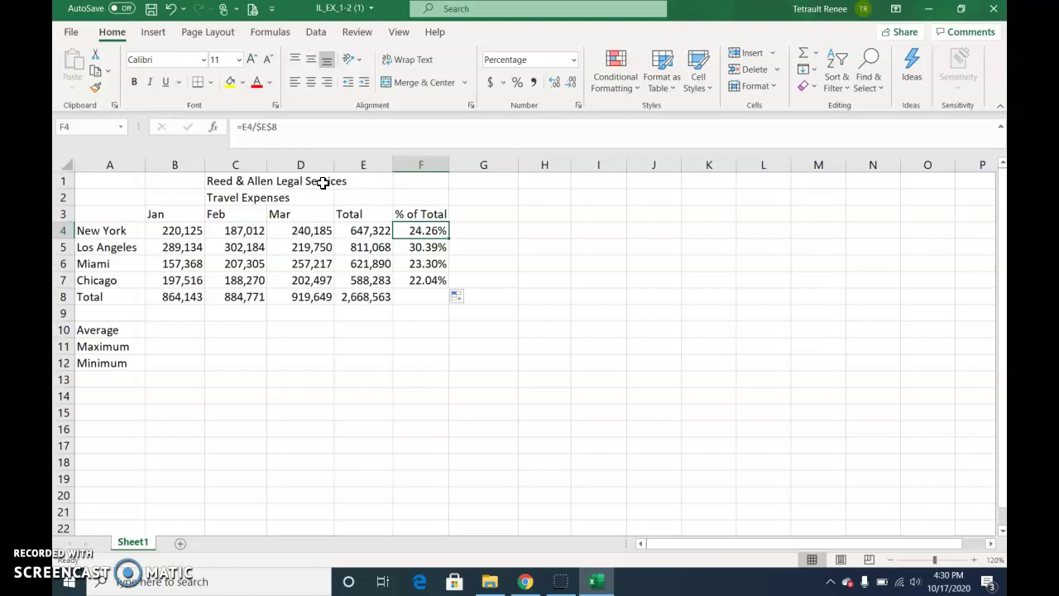
pyautogui.press('Down')
pyautogui.press('Down')
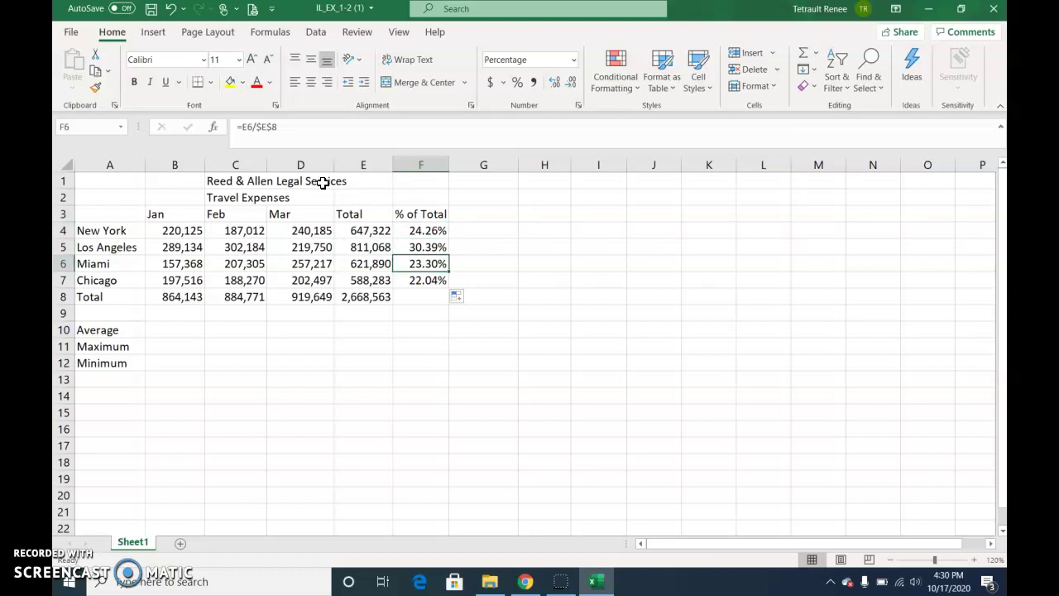
pyautogui.press('Down')
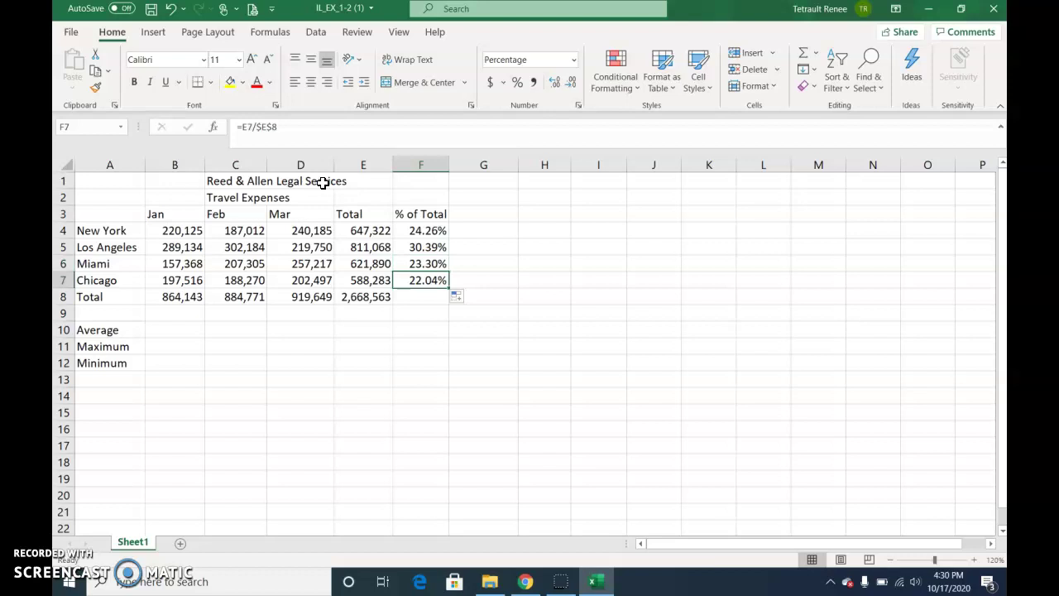
pyautogui.click(191, 330)
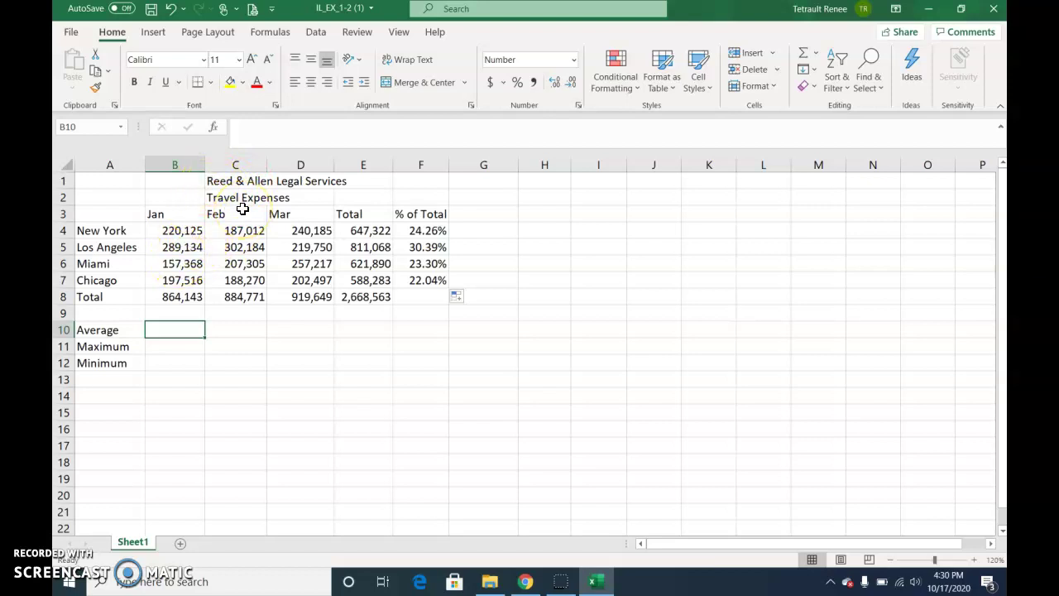
# Enter =(B4+B5+B6+B7)/4 in B10 to average the January amounts, giving 216,036
pyautogui.write('=(')
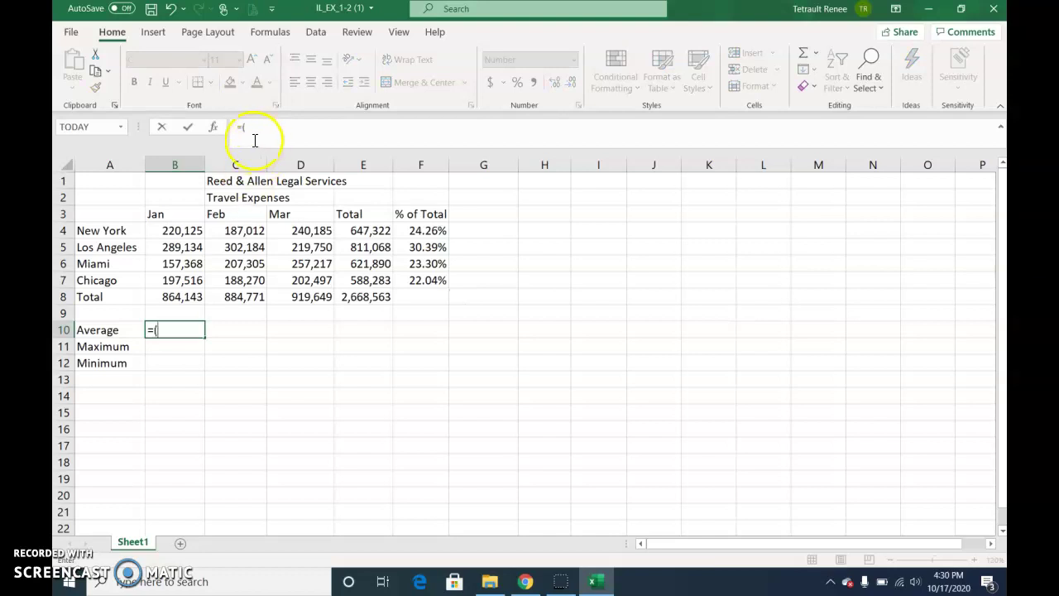
pyautogui.click(186, 230)
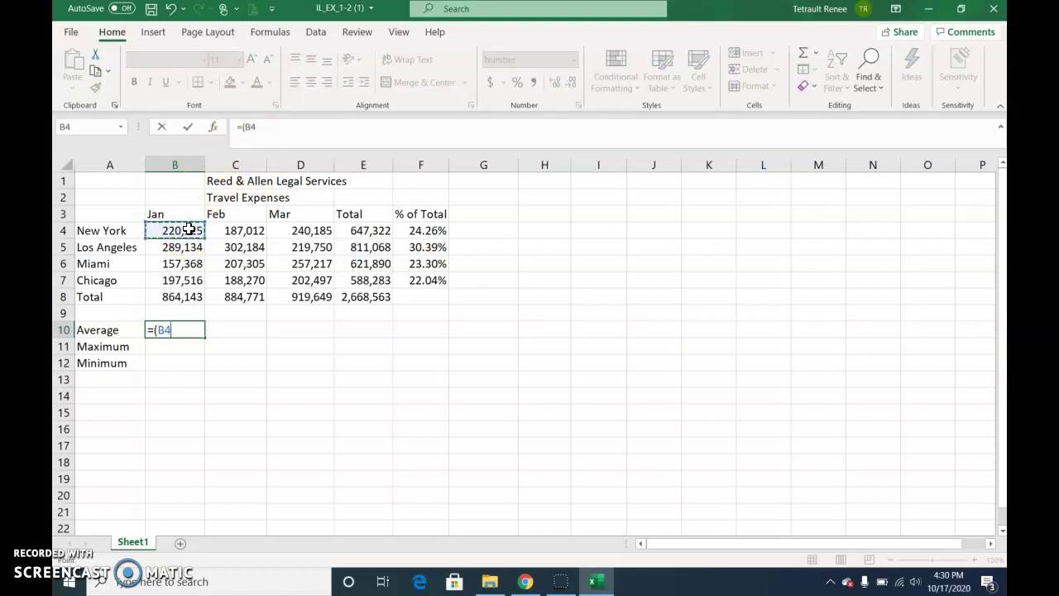
pyautogui.write('+')
pyautogui.click(188, 249)
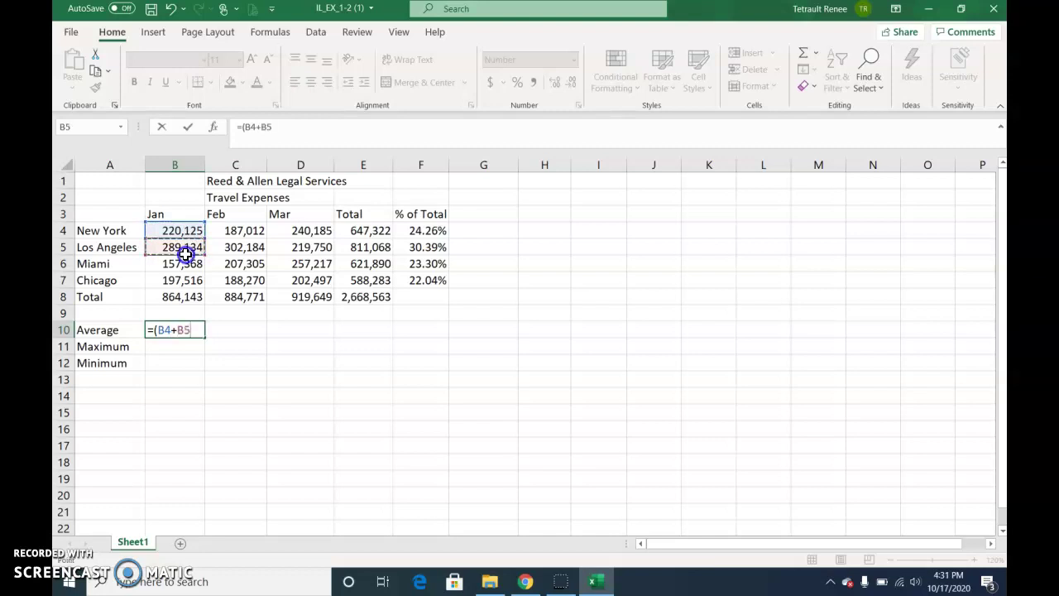
pyautogui.write('+')
pyautogui.click(188, 261)
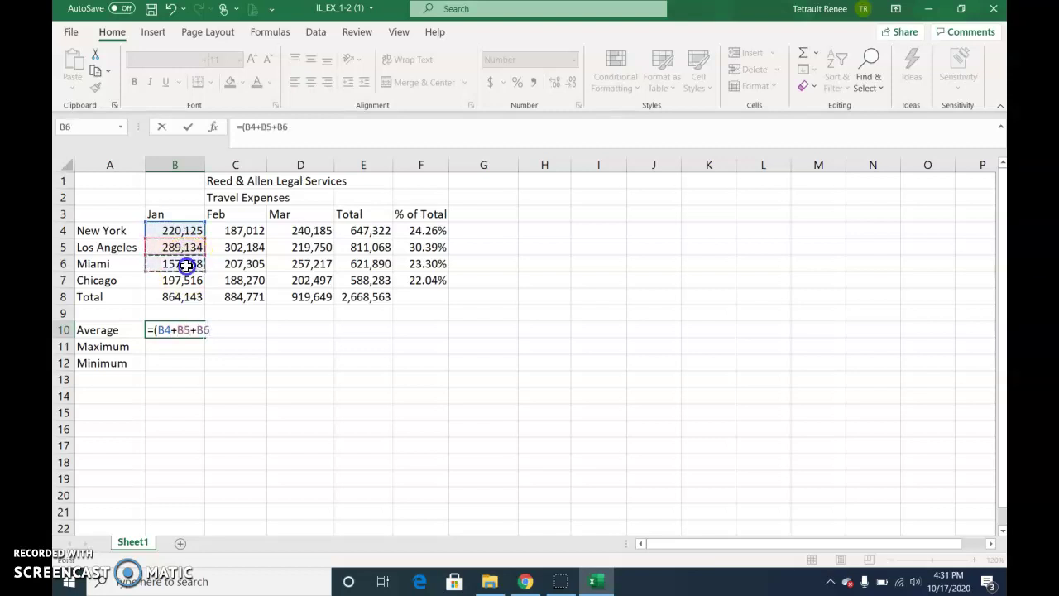
pyautogui.write('+')
pyautogui.click(186, 279)
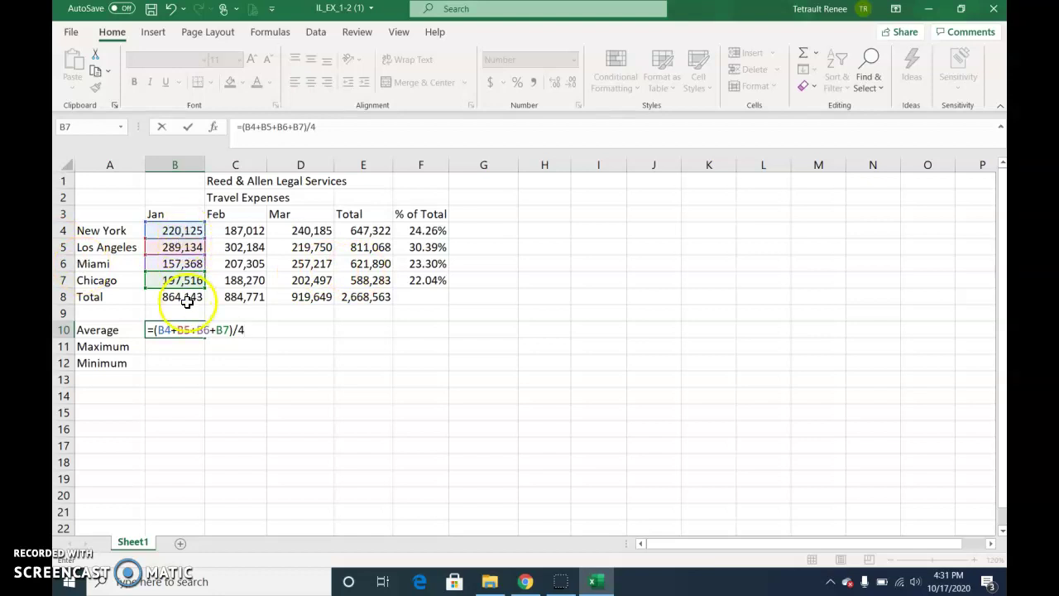
pyautogui.press('Return')
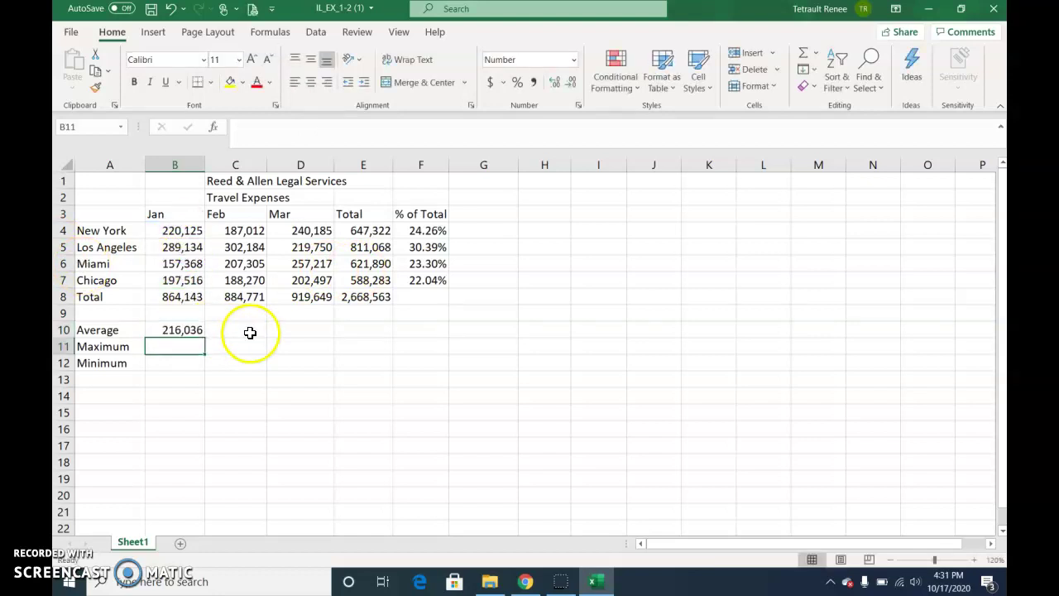
# Replace B10's formula with an AutoSum =AVERAGE(B4:B7), correcting the suggested range
pyautogui.click(214, 344)
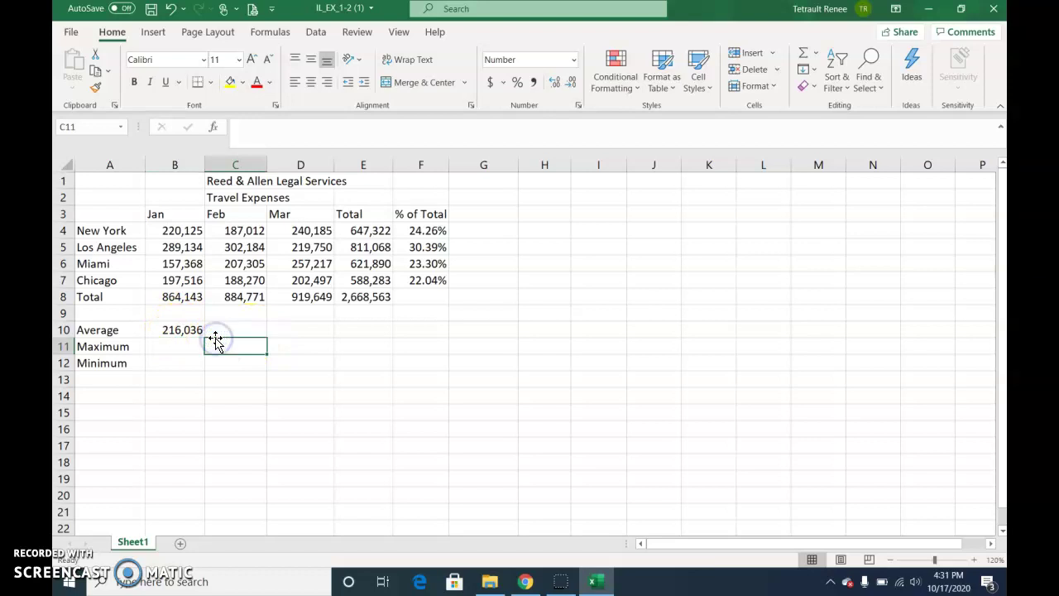
pyautogui.click(202, 331)
pyautogui.press('Delete')
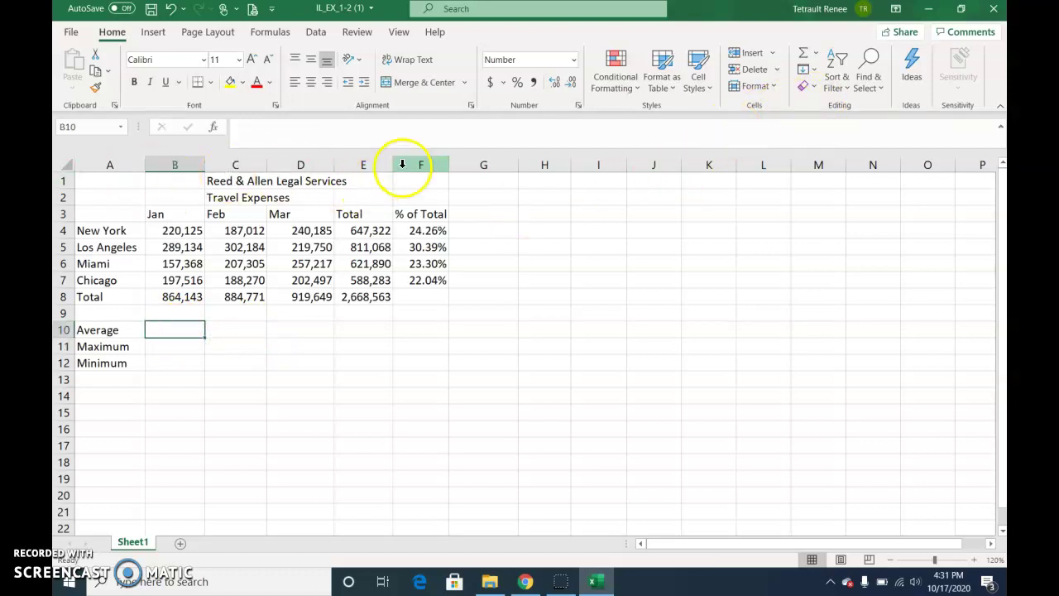
pyautogui.click(816, 53)
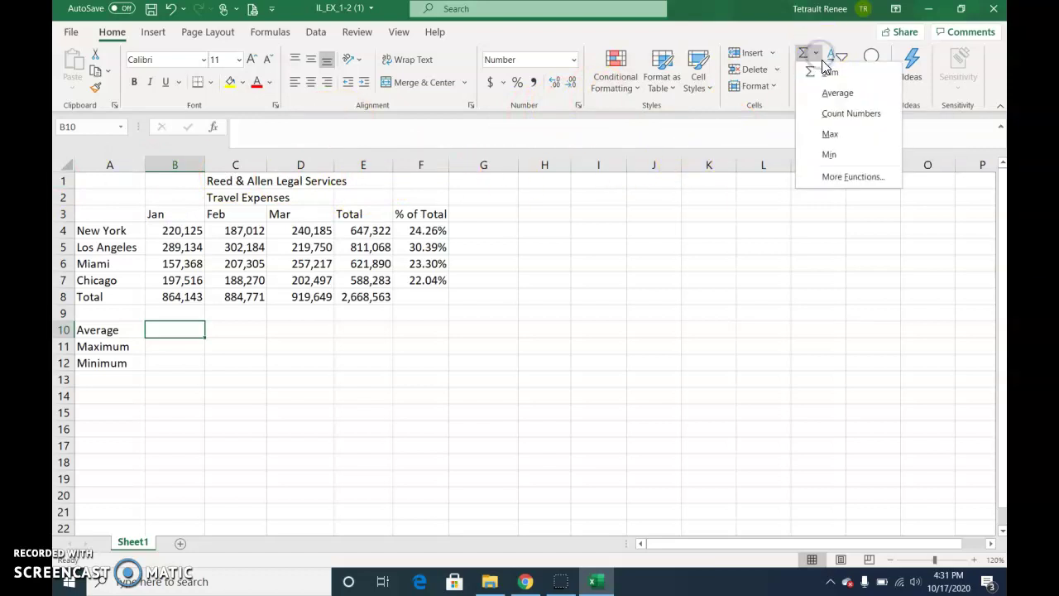
pyautogui.click(846, 94)
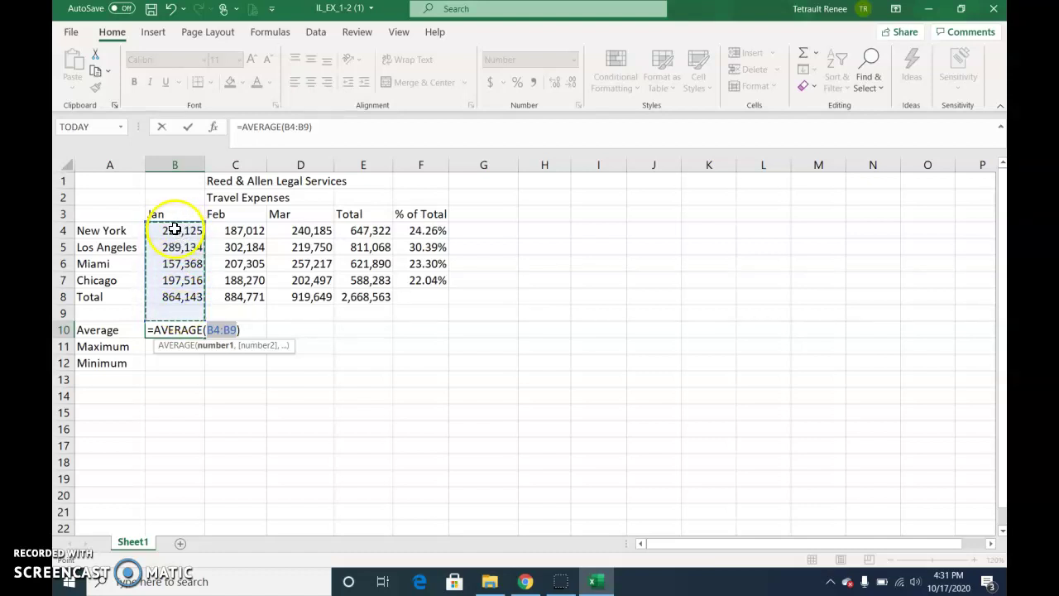
pyautogui.click(175, 229)
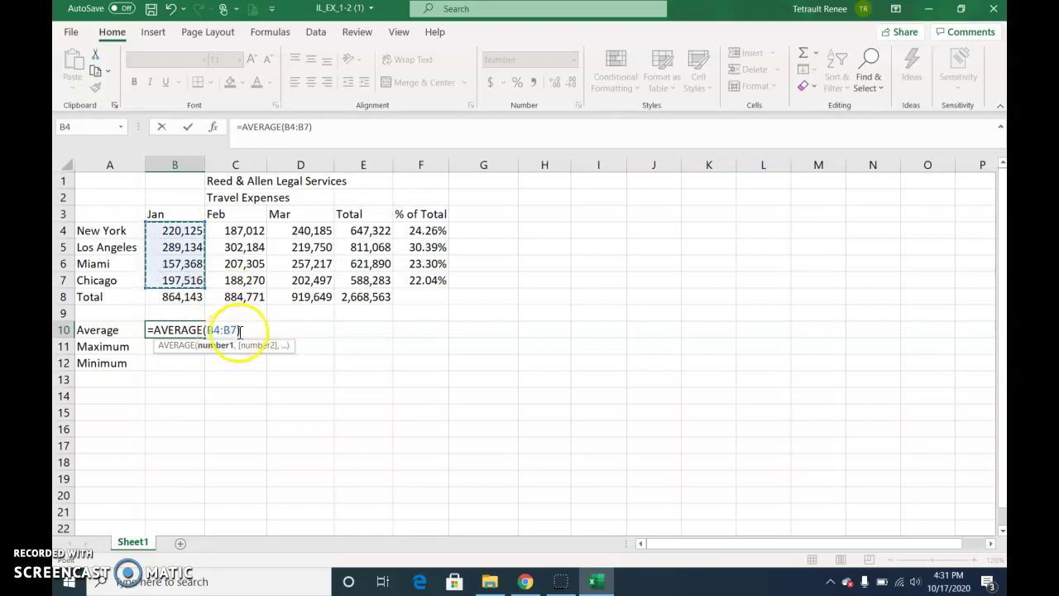
pyautogui.press('Return')
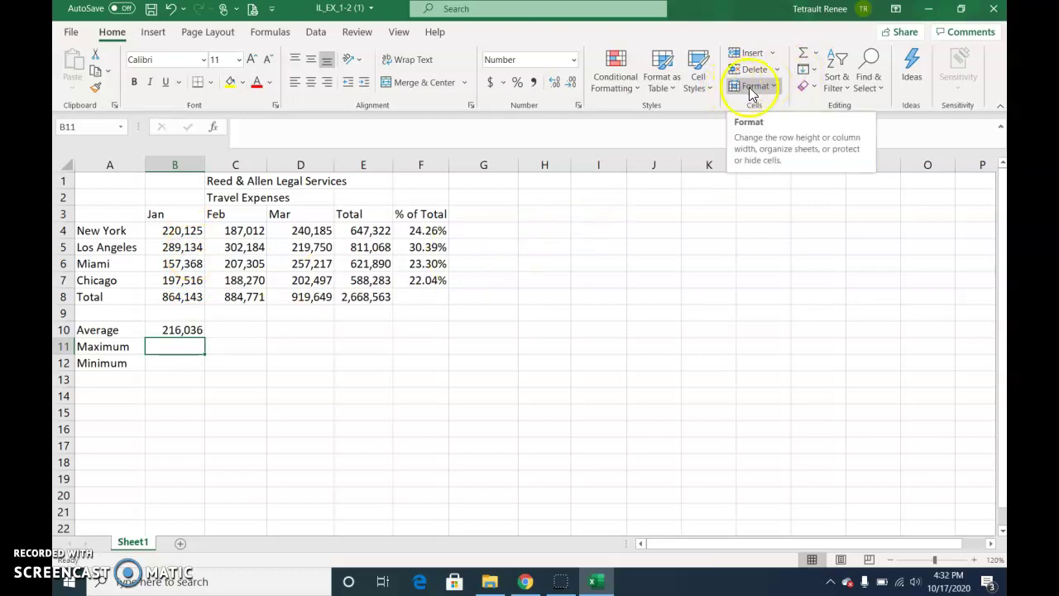
# Insert =MAX(B4:B7) in B11 for the January maximum
pyautogui.click(817, 53)
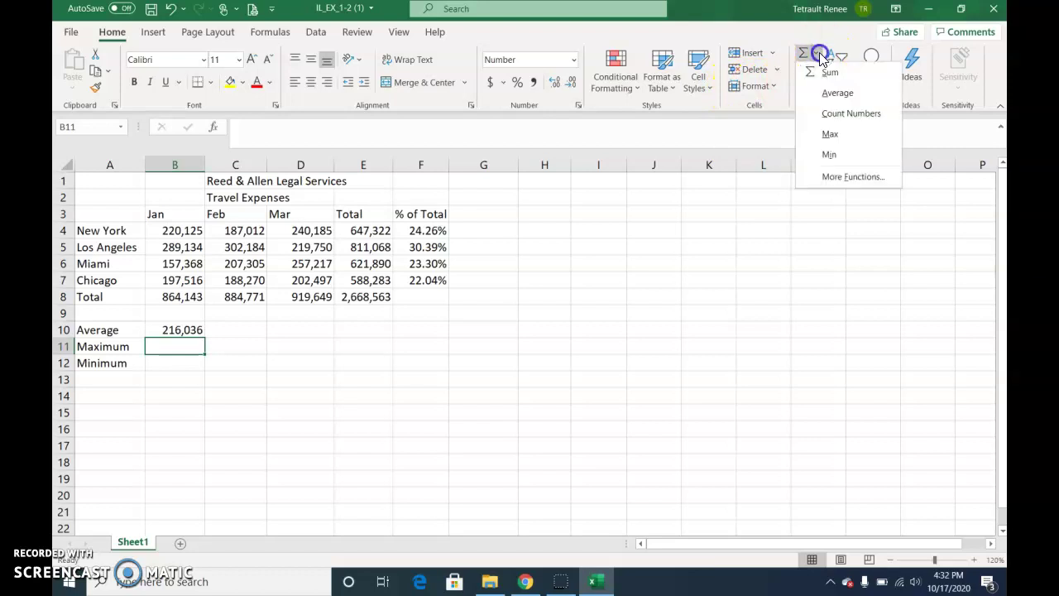
pyautogui.click(829, 133)
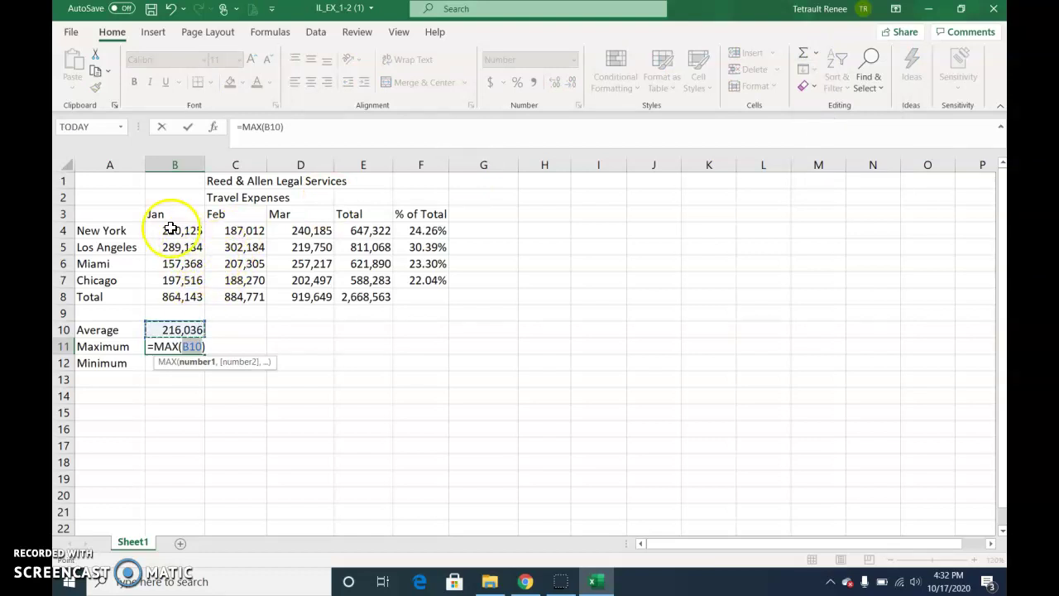
pyautogui.click(170, 230)
pyautogui.moveTo(170, 230); pyautogui.dragTo(177, 280)
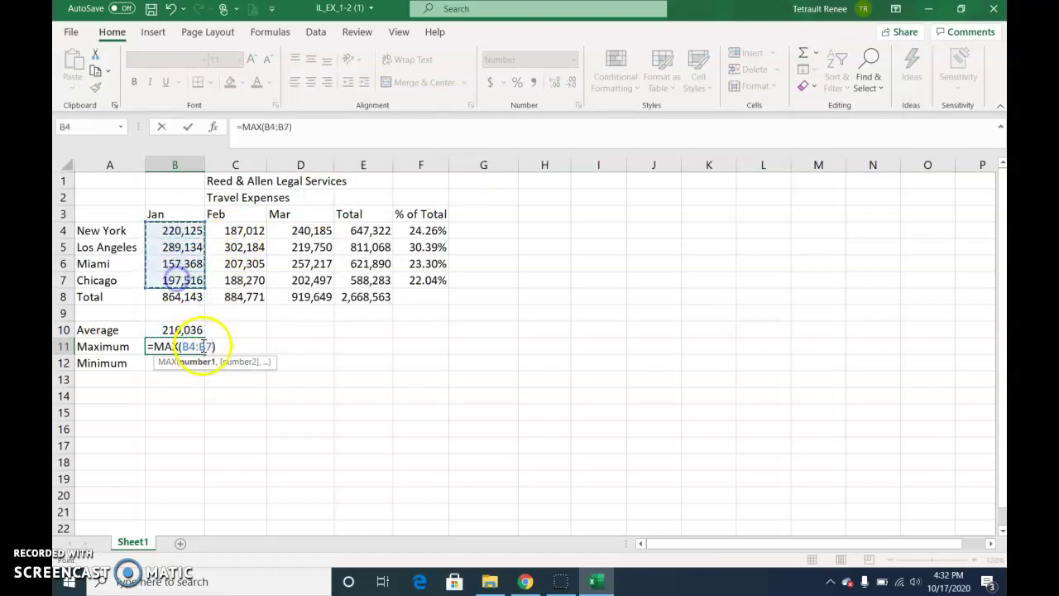
pyautogui.press('Return')
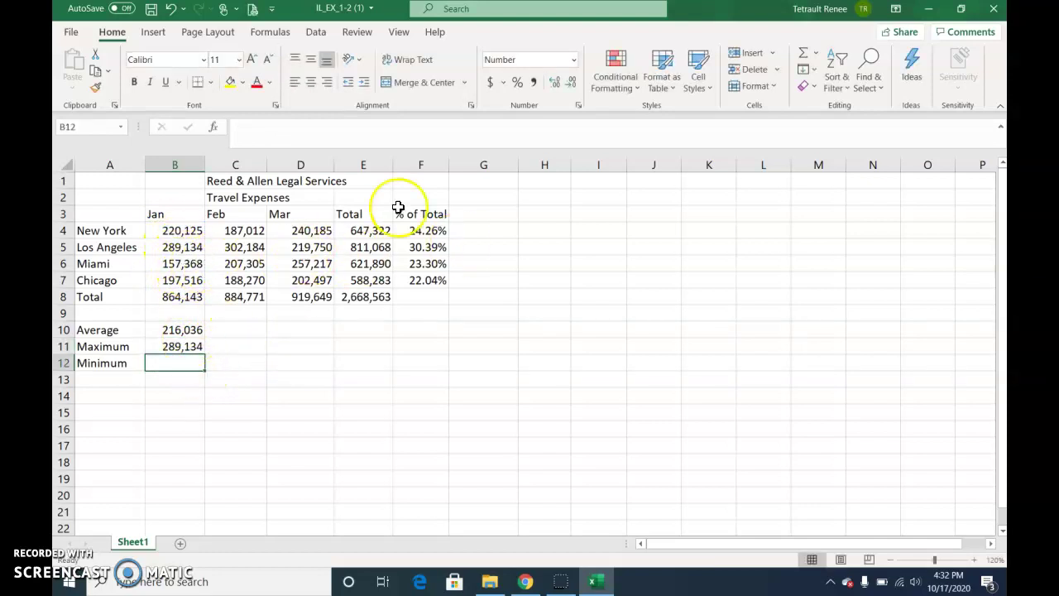
# Insert =MIN(B4:B7) in B12 and select the January Average, Maximum and Minimum results
pyautogui.click(820, 54)
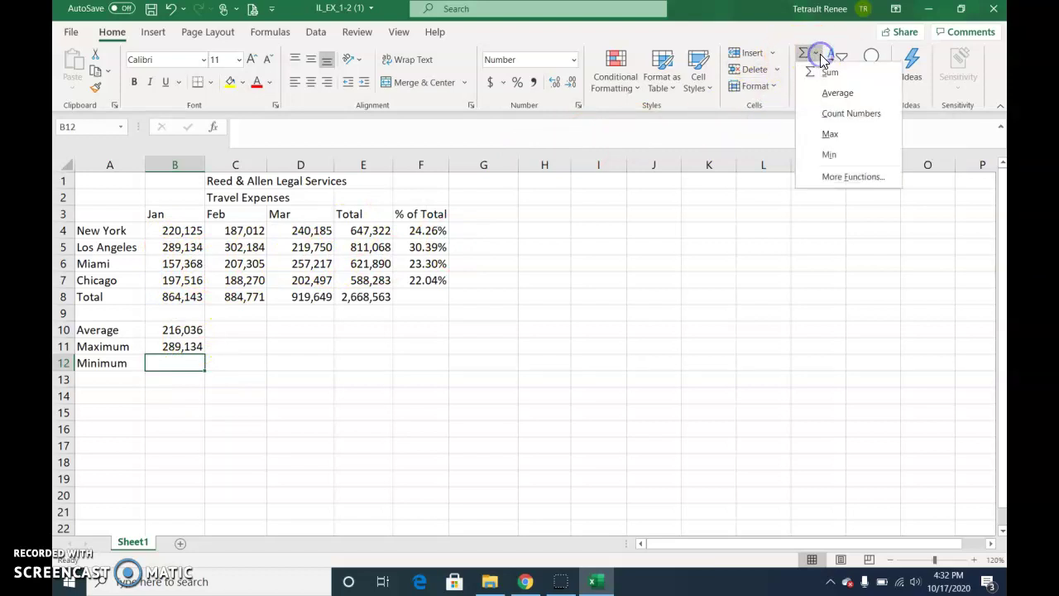
pyautogui.click(834, 156)
pyautogui.moveTo(166, 230); pyautogui.dragTo(179, 279)
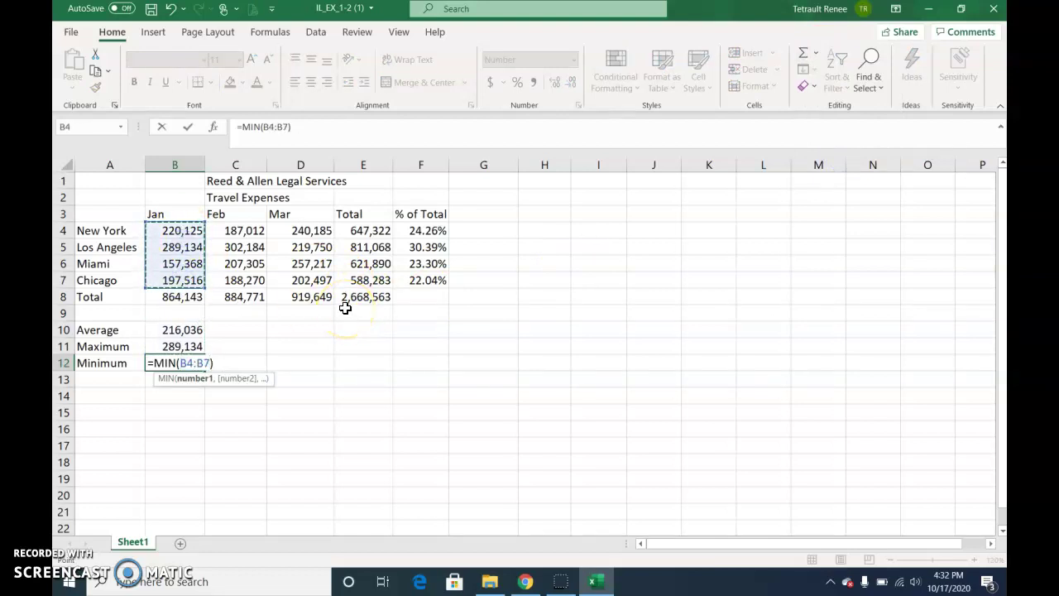
pyautogui.click(186, 127)
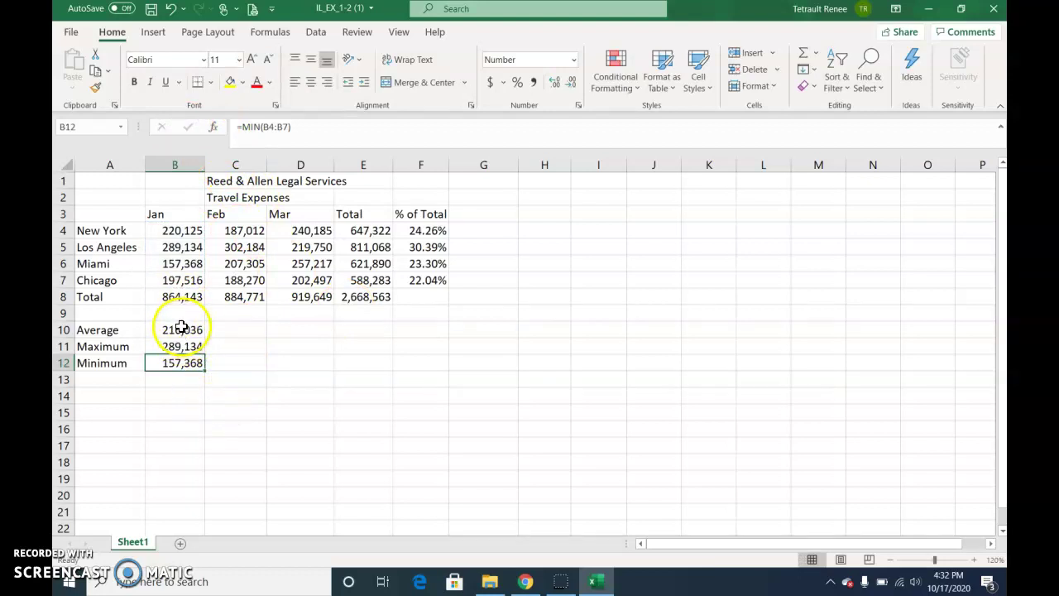
pyautogui.moveTo(181, 327); pyautogui.dragTo(303, 370)
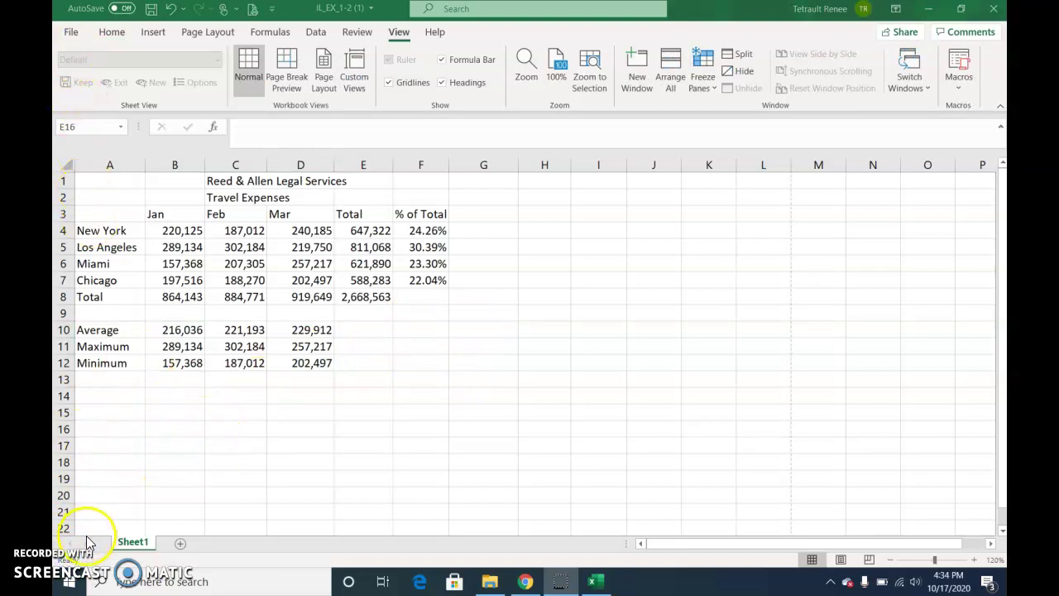
# Preview the printout, then turn on gridline printing in Page Layout Sheet Options
pyautogui.click(74, 35)
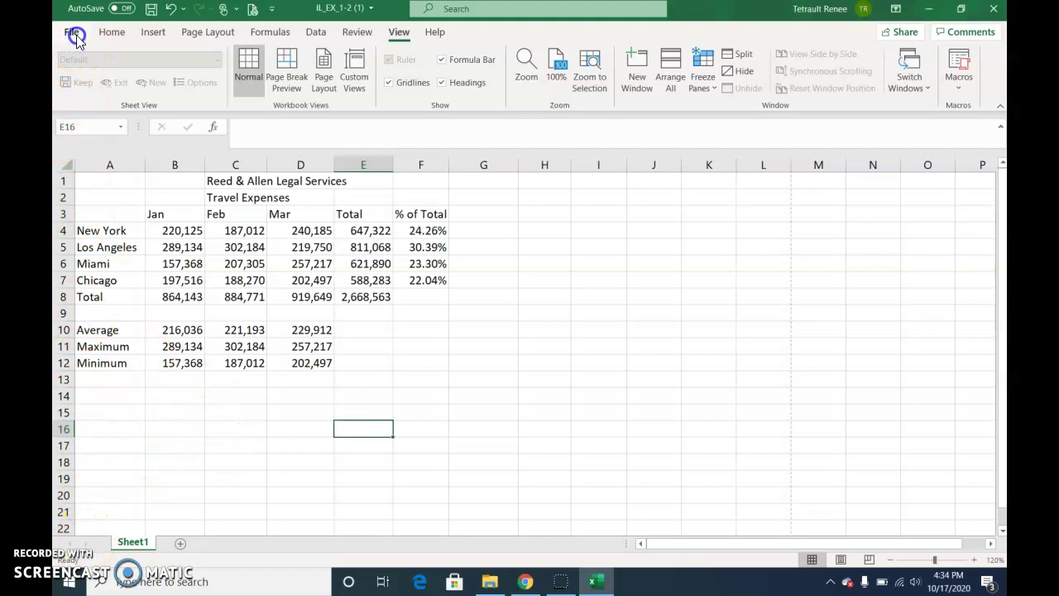
pyautogui.click(106, 261)
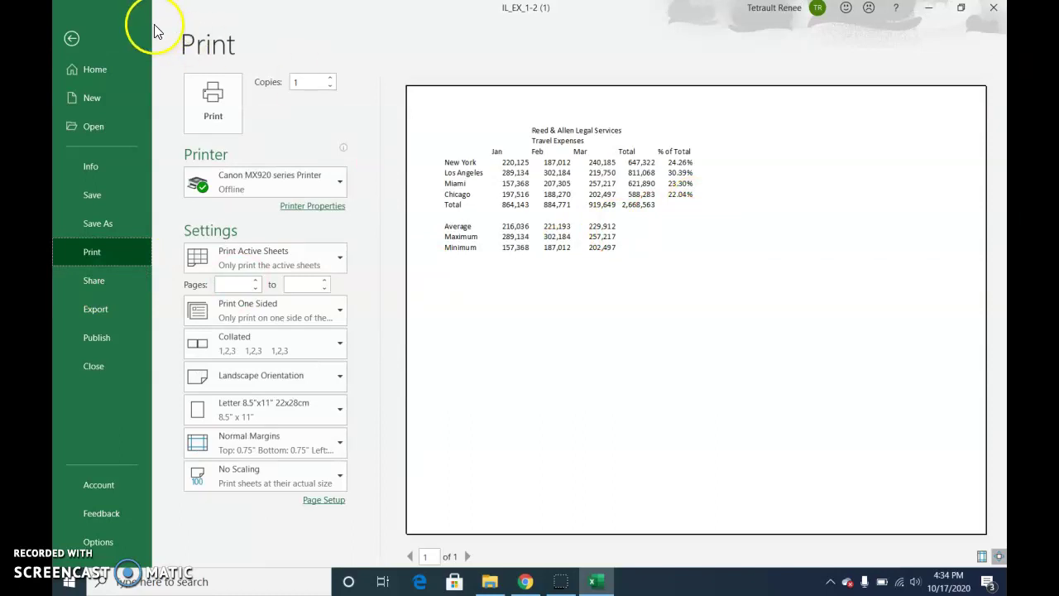
pyautogui.click(71, 38)
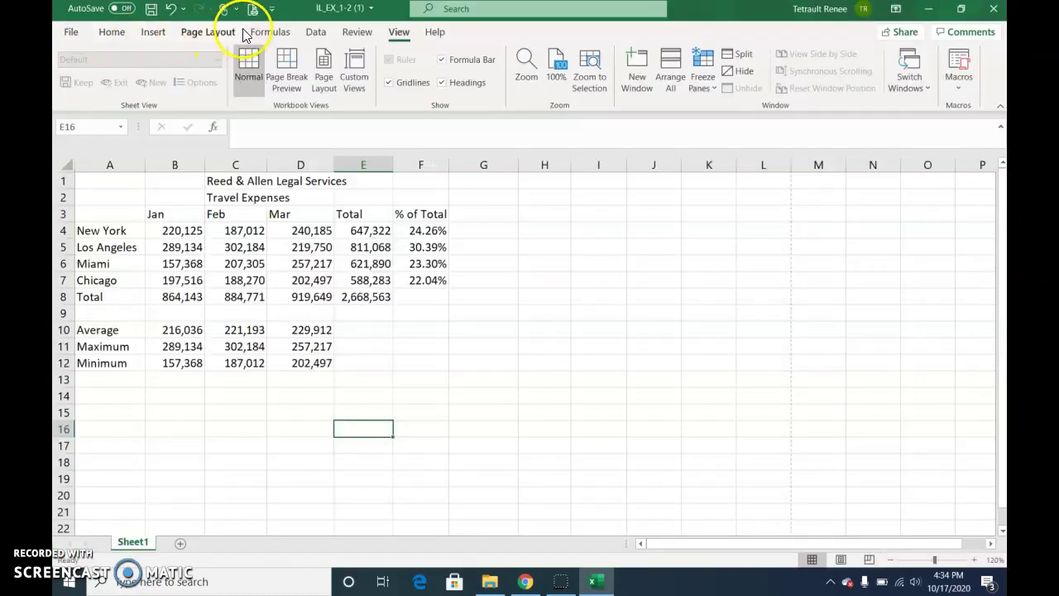
pyautogui.click(231, 34)
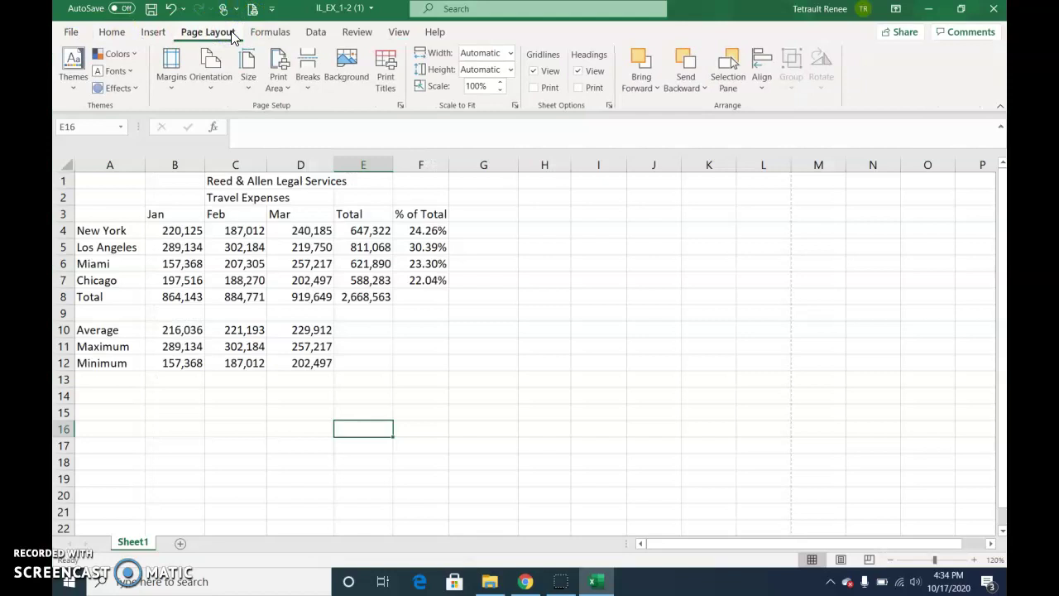
pyautogui.click(533, 87)
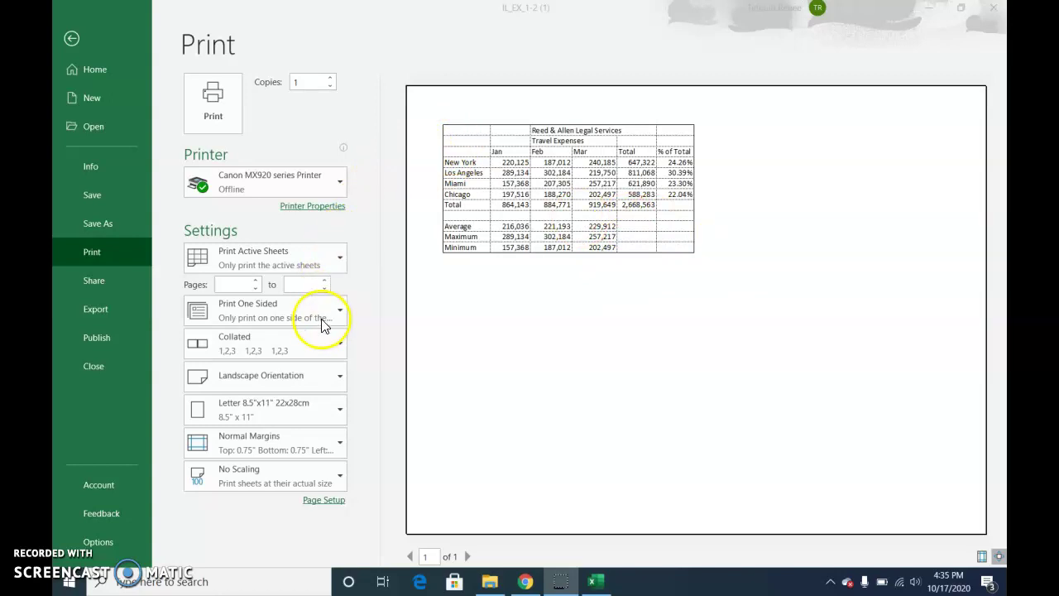
# Try portrait orientation, then set the page back to landscape
pyautogui.click(315, 380)
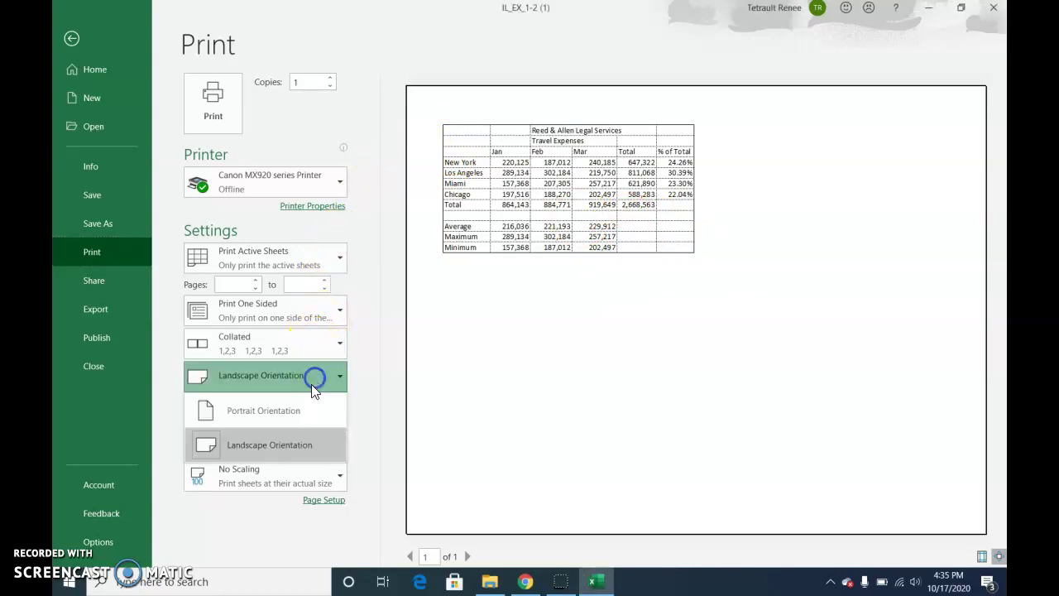
pyautogui.click(285, 416)
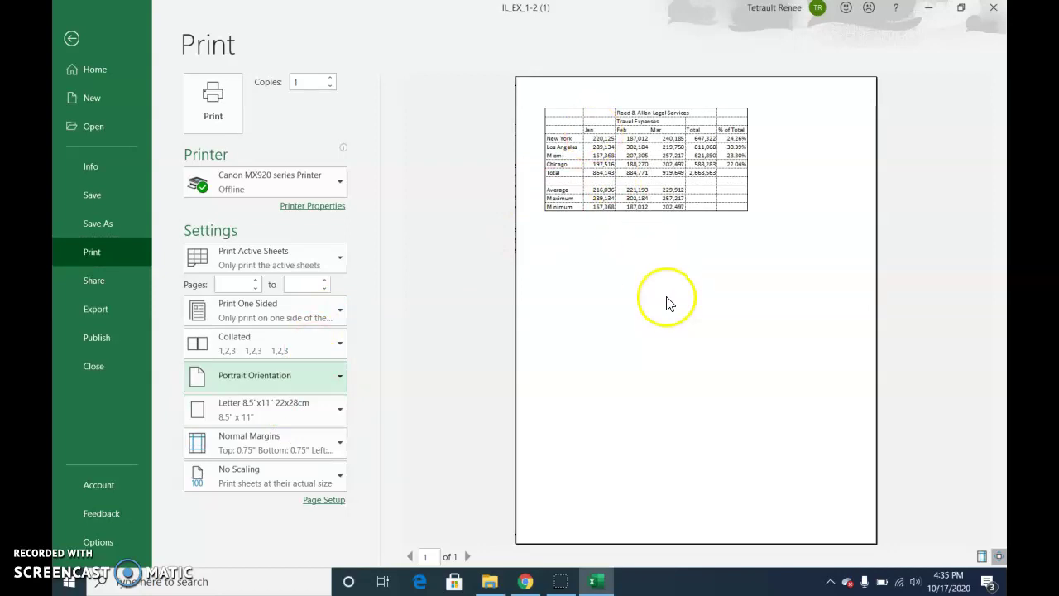
pyautogui.click(304, 376)
pyautogui.click(257, 442)
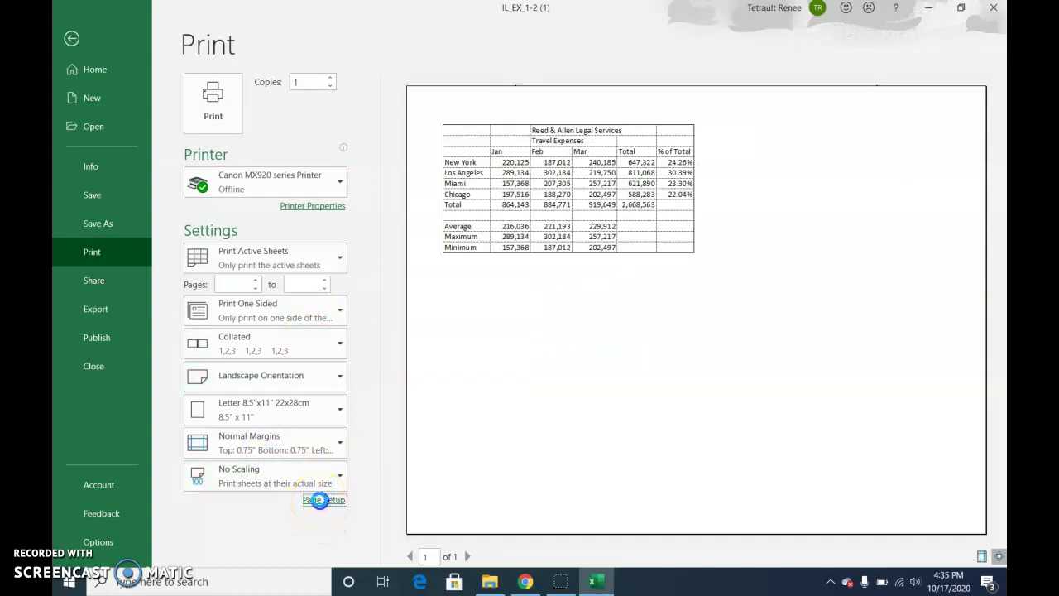
# Centre the table horizontally and vertically on the page in Page Setup Margins
pyautogui.click(321, 503)
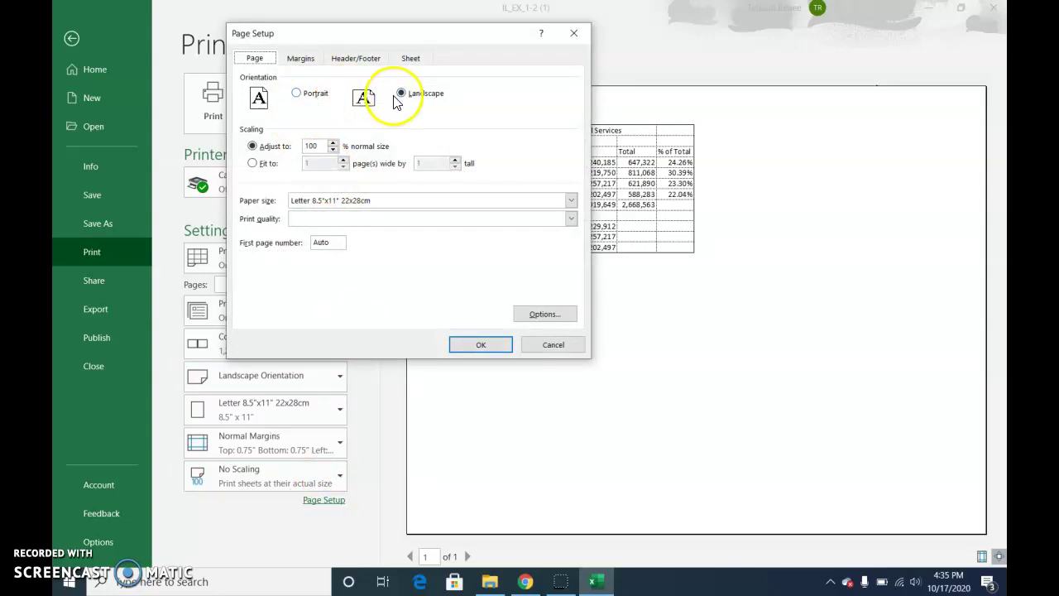
pyautogui.click(301, 60)
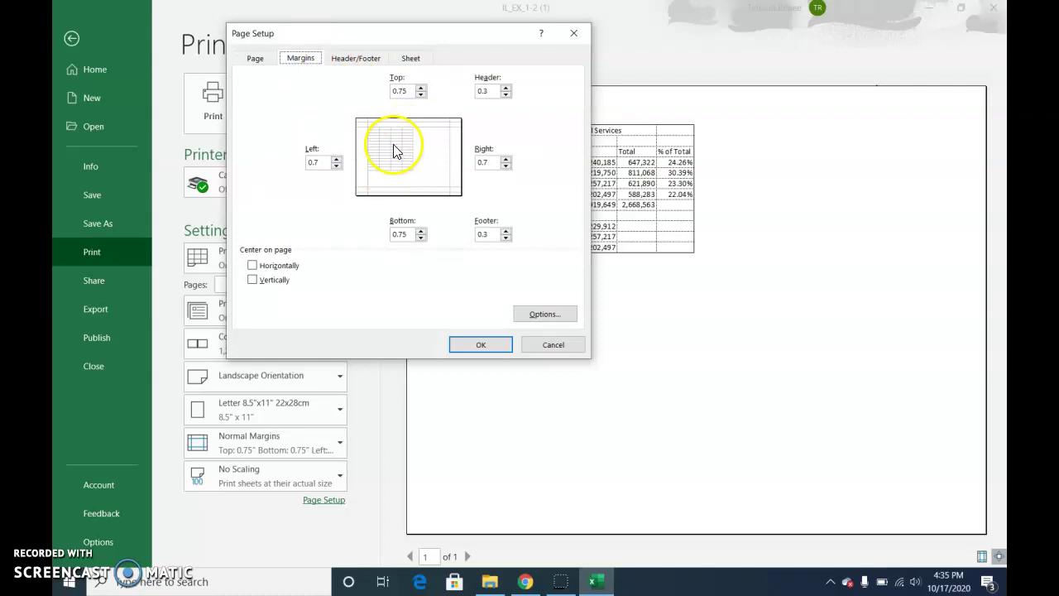
pyautogui.click(252, 266)
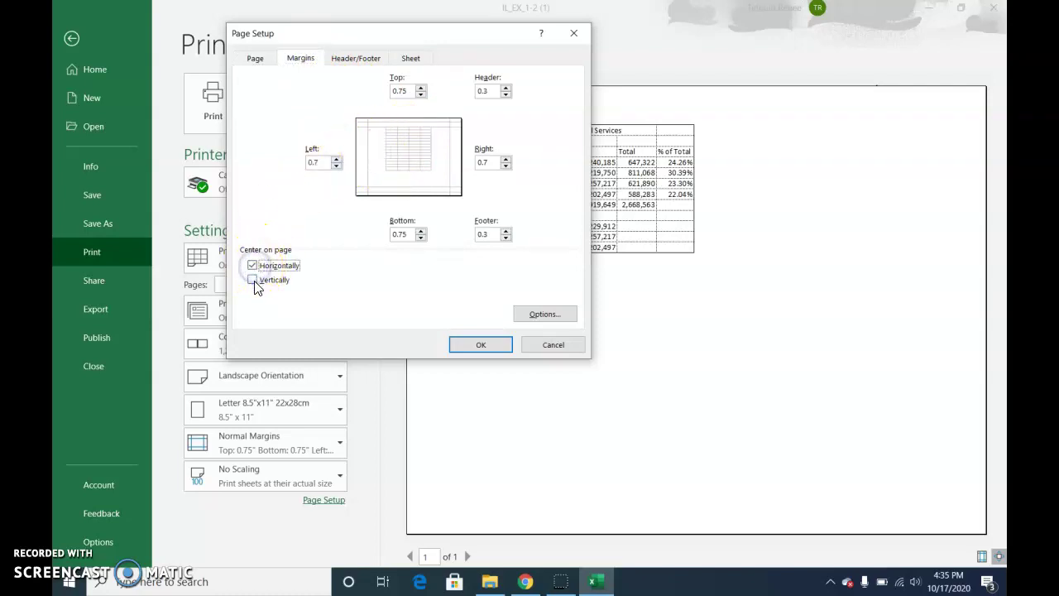
pyautogui.click(253, 281)
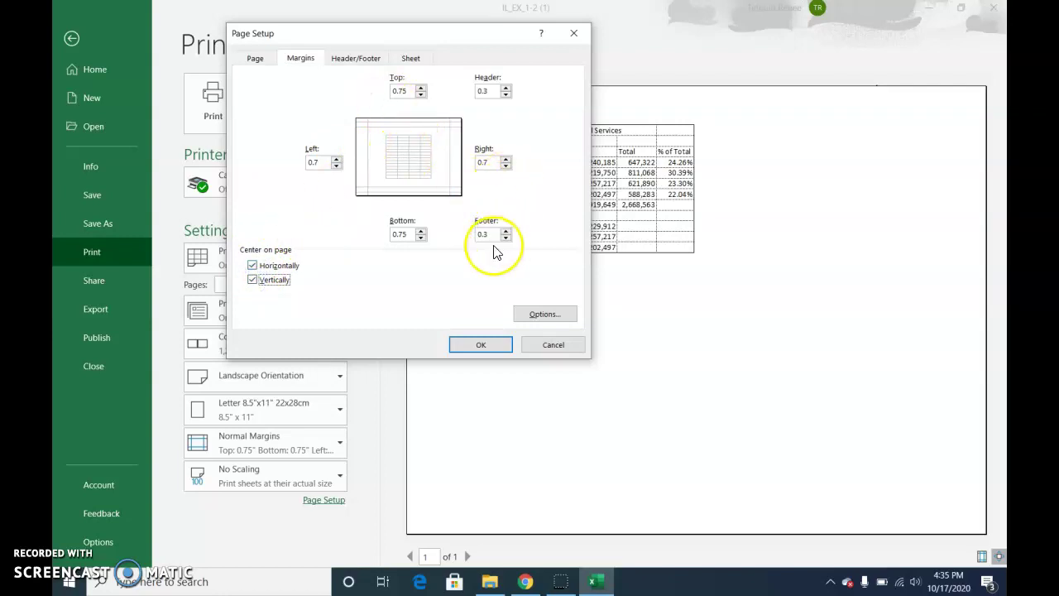
pyautogui.click(486, 344)
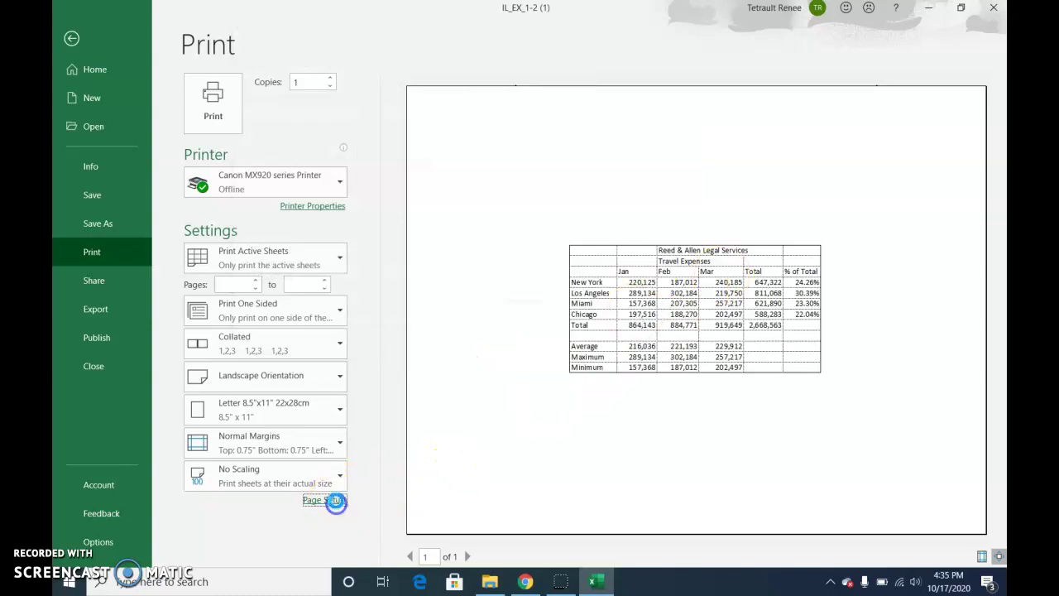
pyautogui.click(335, 502)
# Build a custom page header with the current date on the left and the file name on the right
pyautogui.click(300, 59)
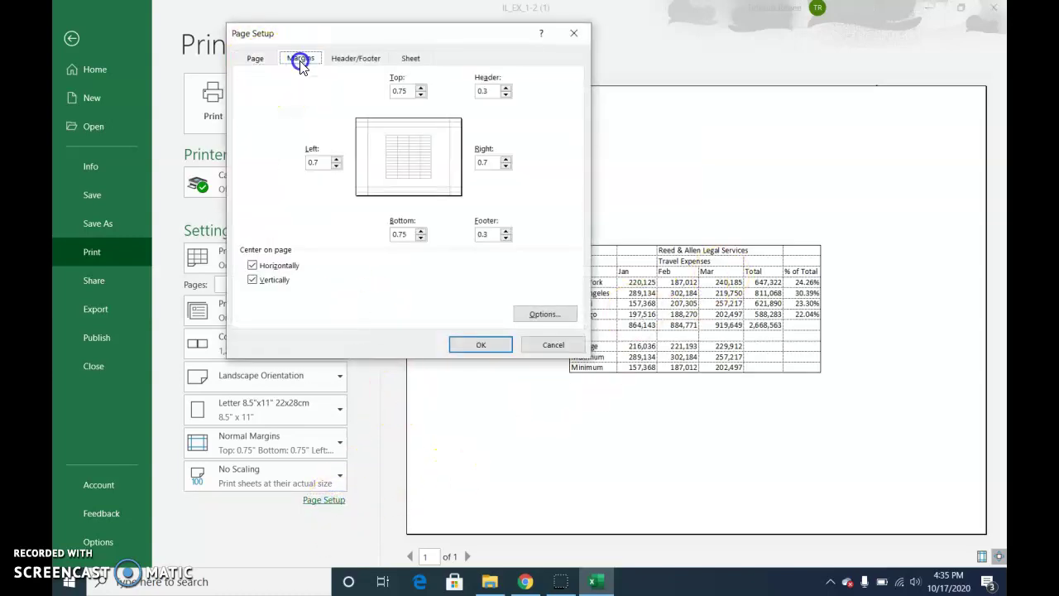
pyautogui.click(350, 61)
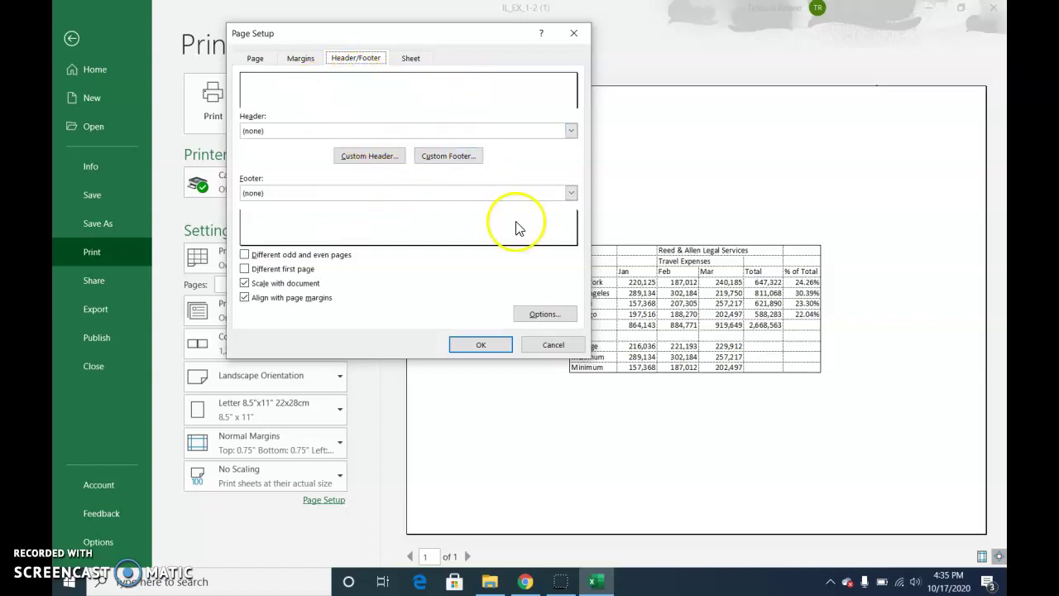
pyautogui.click(389, 162)
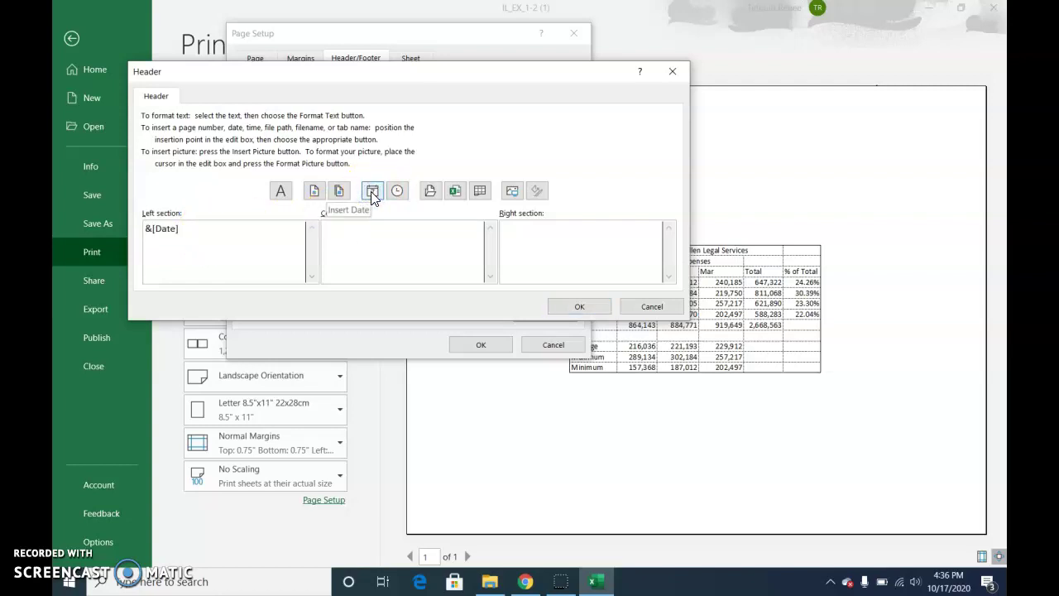
pyautogui.click(187, 239)
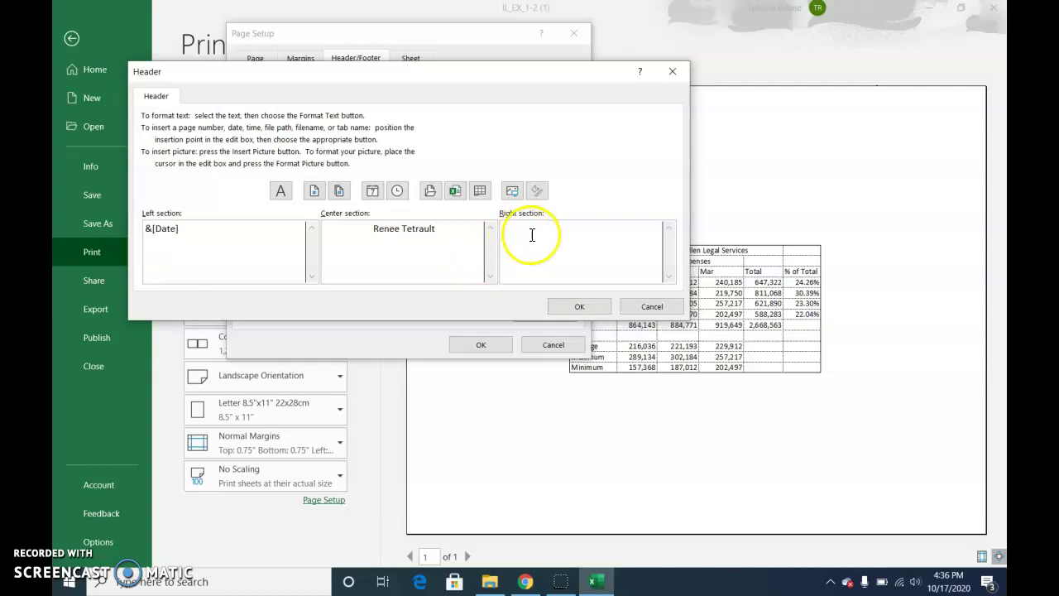
pyautogui.click(574, 250)
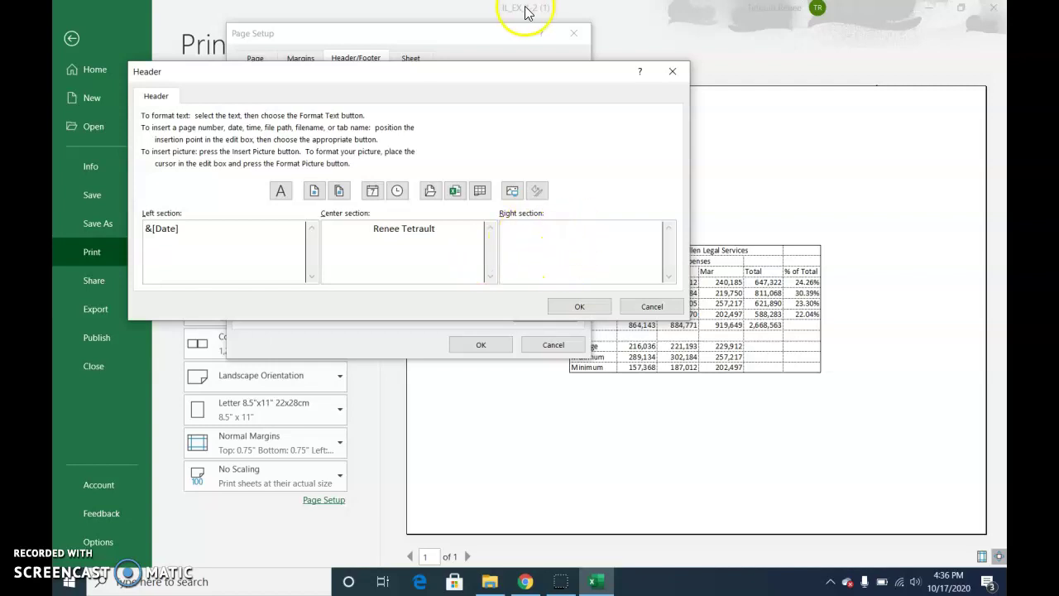
pyautogui.click(455, 192)
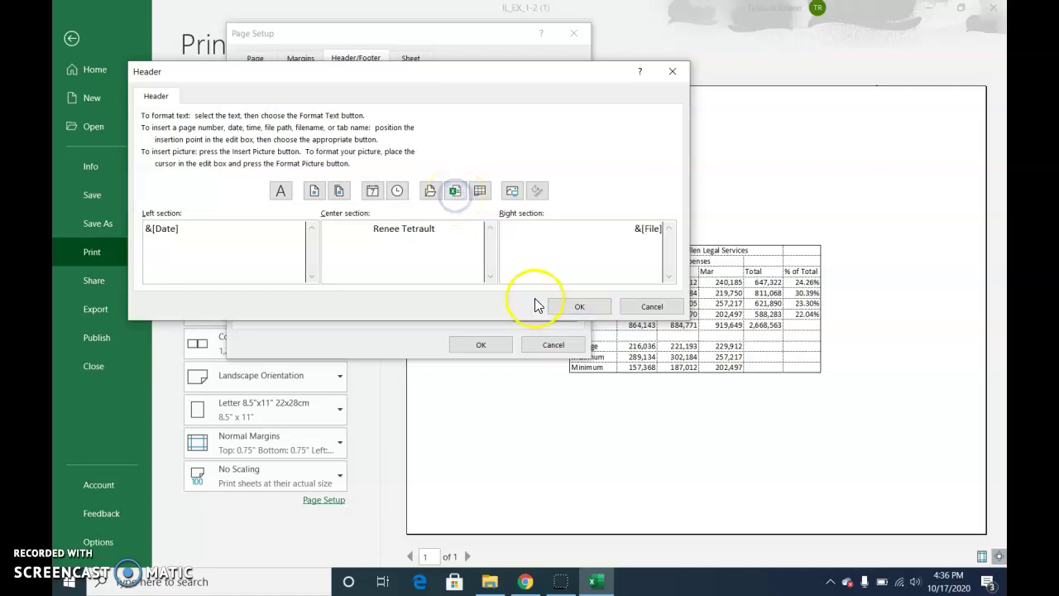
pyautogui.click(563, 307)
pyautogui.click(509, 346)
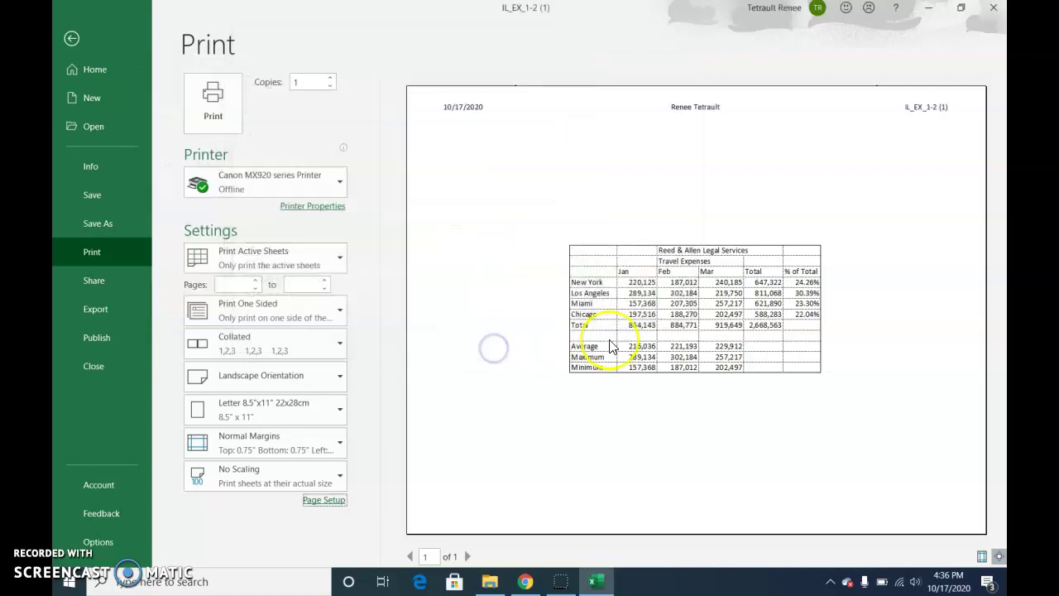